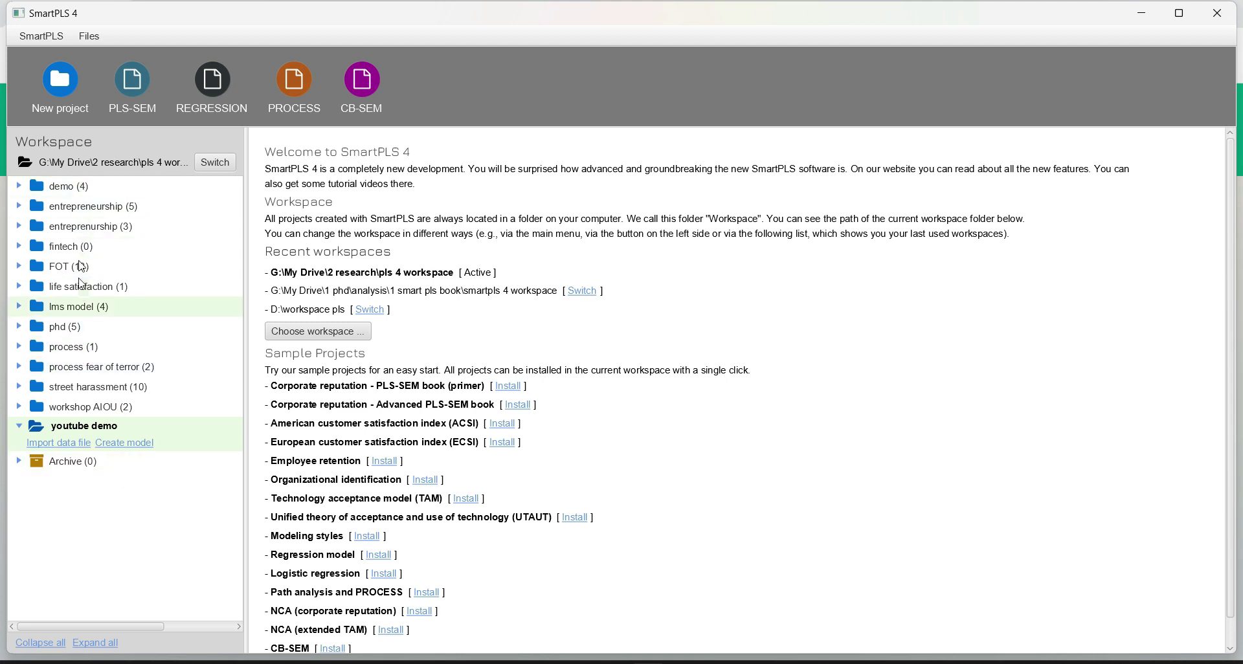
- Show the Recent workspaces list using the Switch button beside the workspace path
click(216, 164)
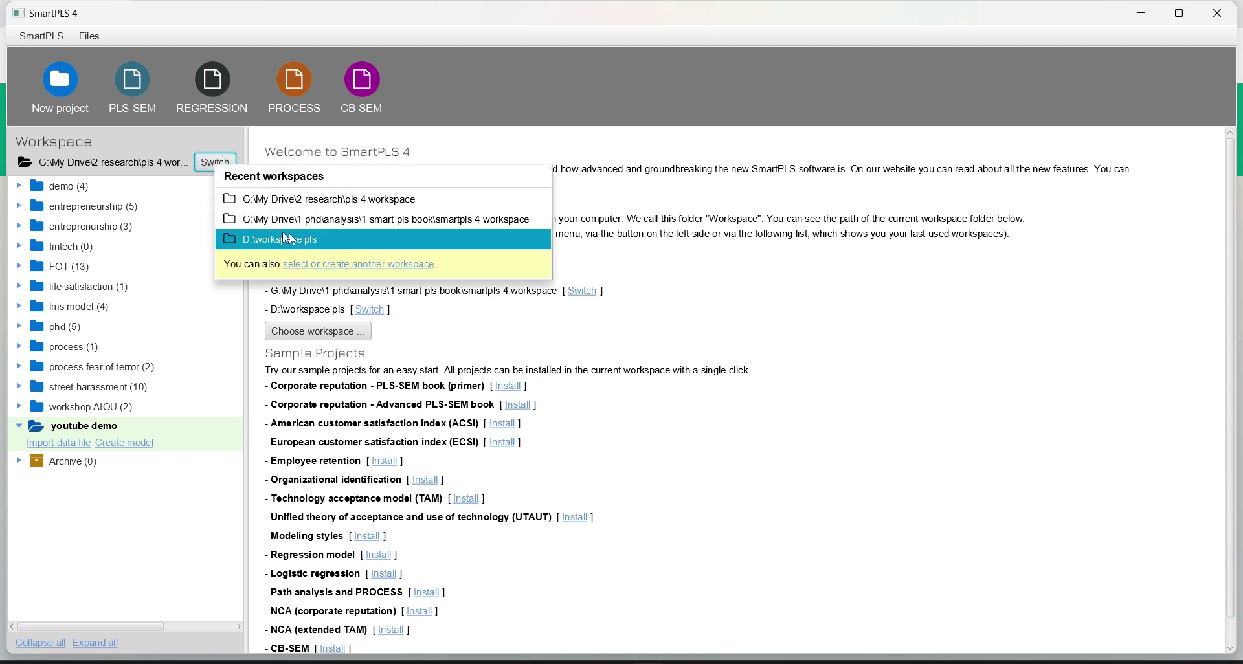
- Dismiss the recent workspaces list, then start and cancel a new project
click(123, 541)
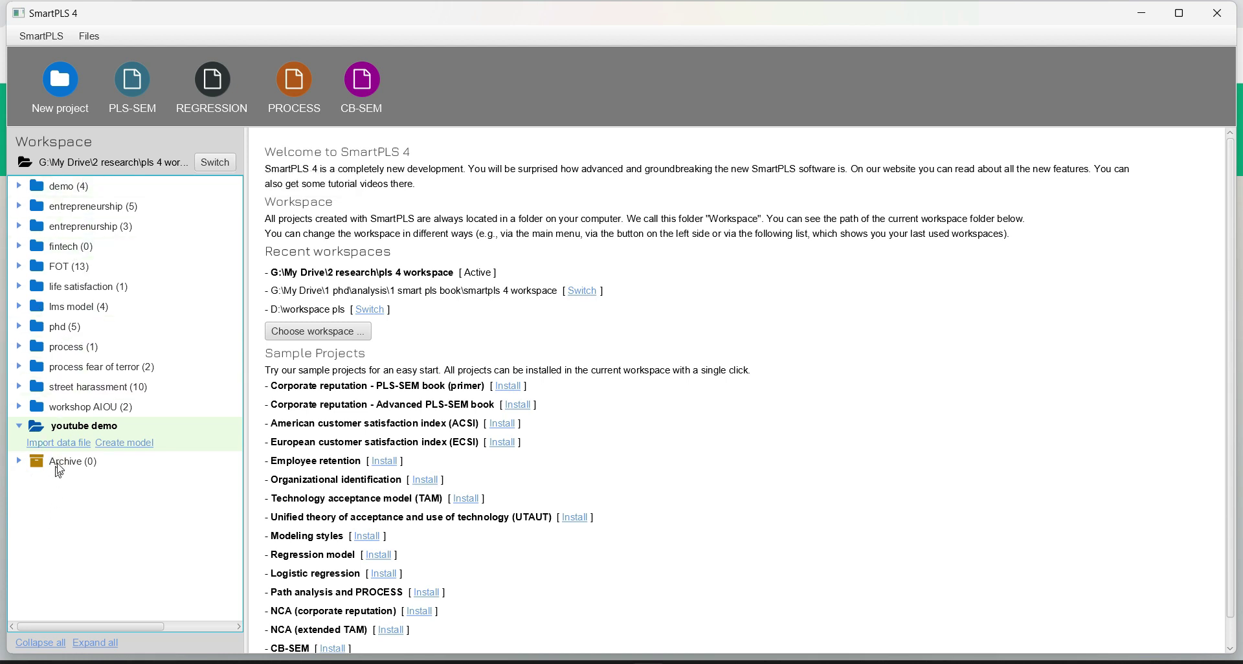
click(58, 86)
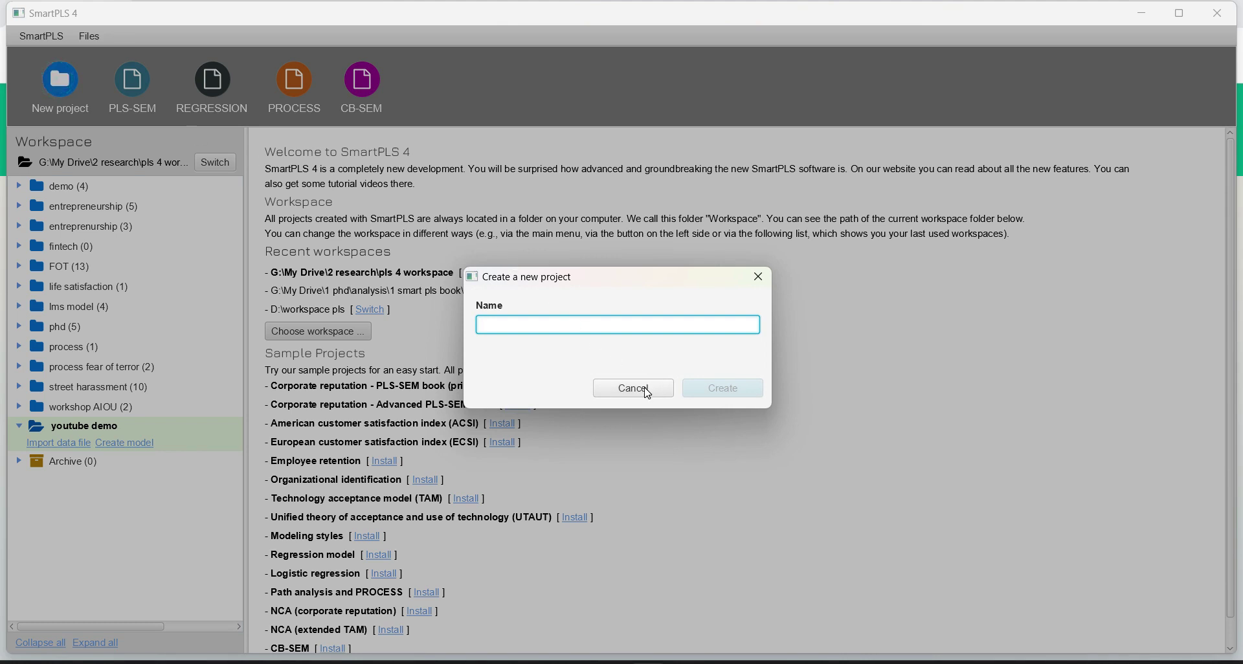
click(638, 389)
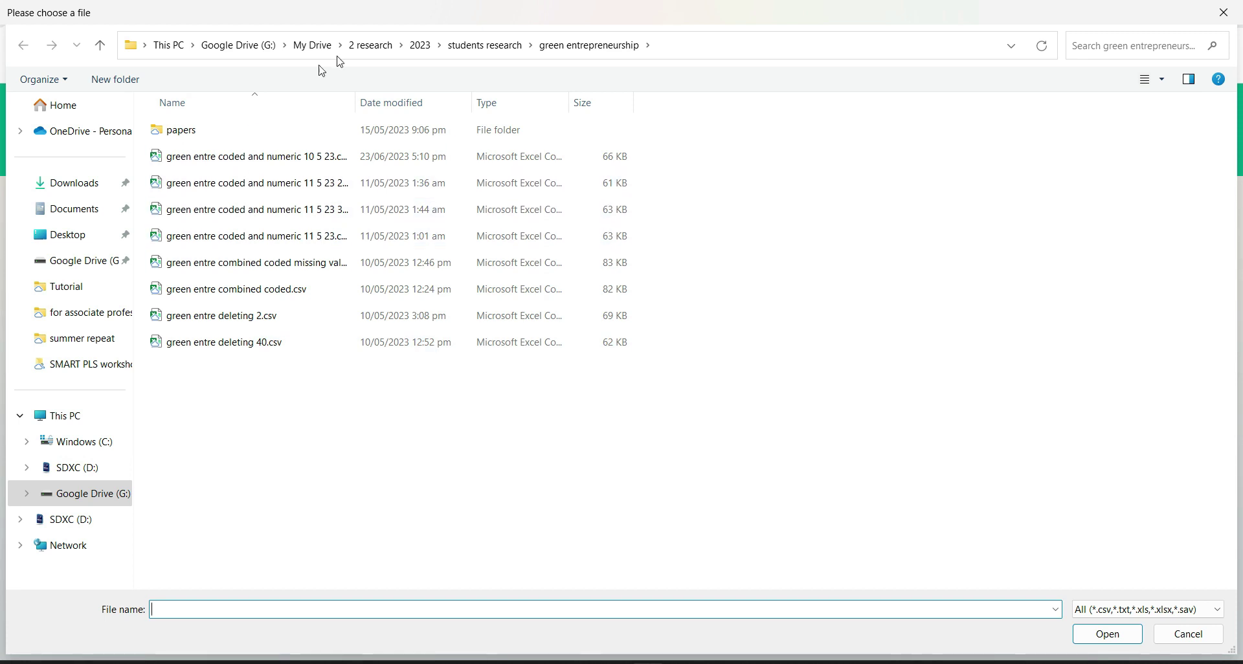
- Choose 'fearof terrorism data research workshop 2.sav' from the Tutorial folder for import
click(69, 297)
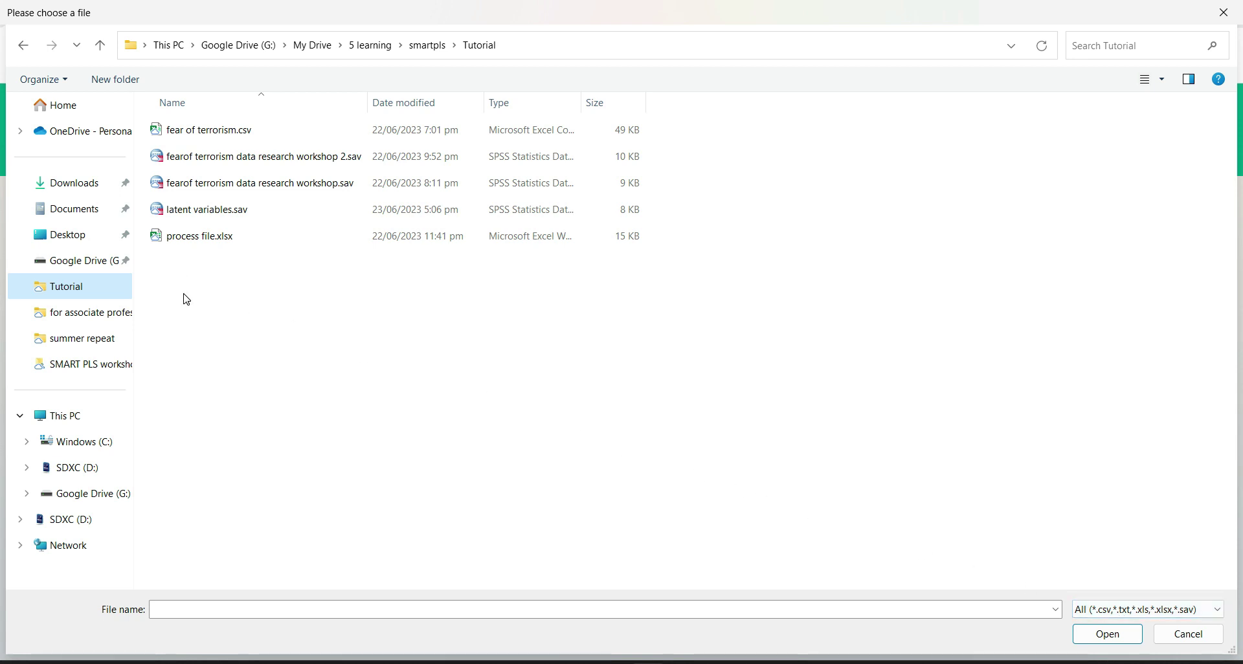
click(202, 161)
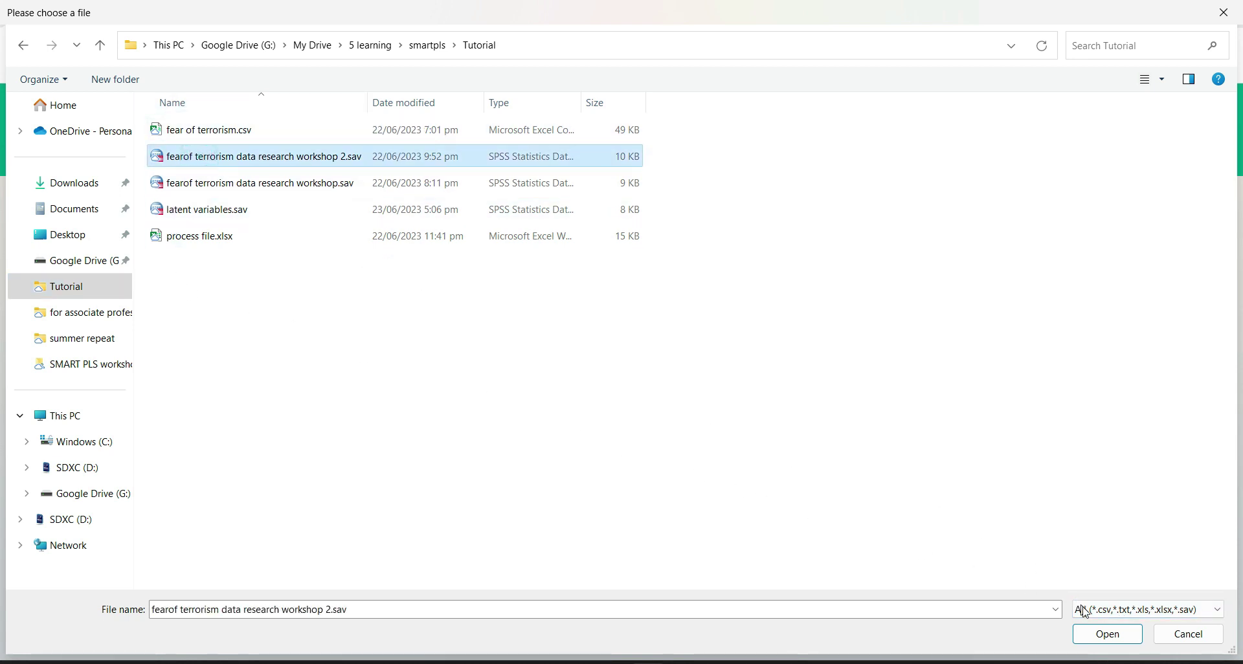
click(1107, 634)
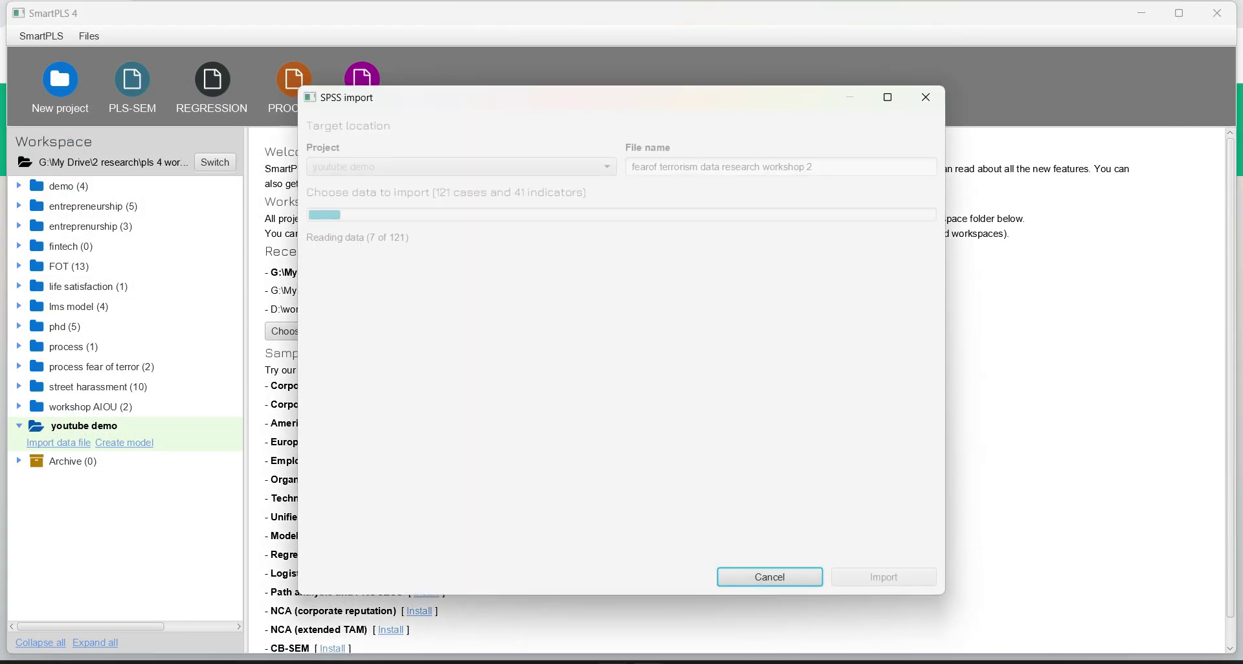
- Bring the SPSS dataset window forward and review all 44 variables from row 1
mouse_move(612, 661)
click(632, 601)
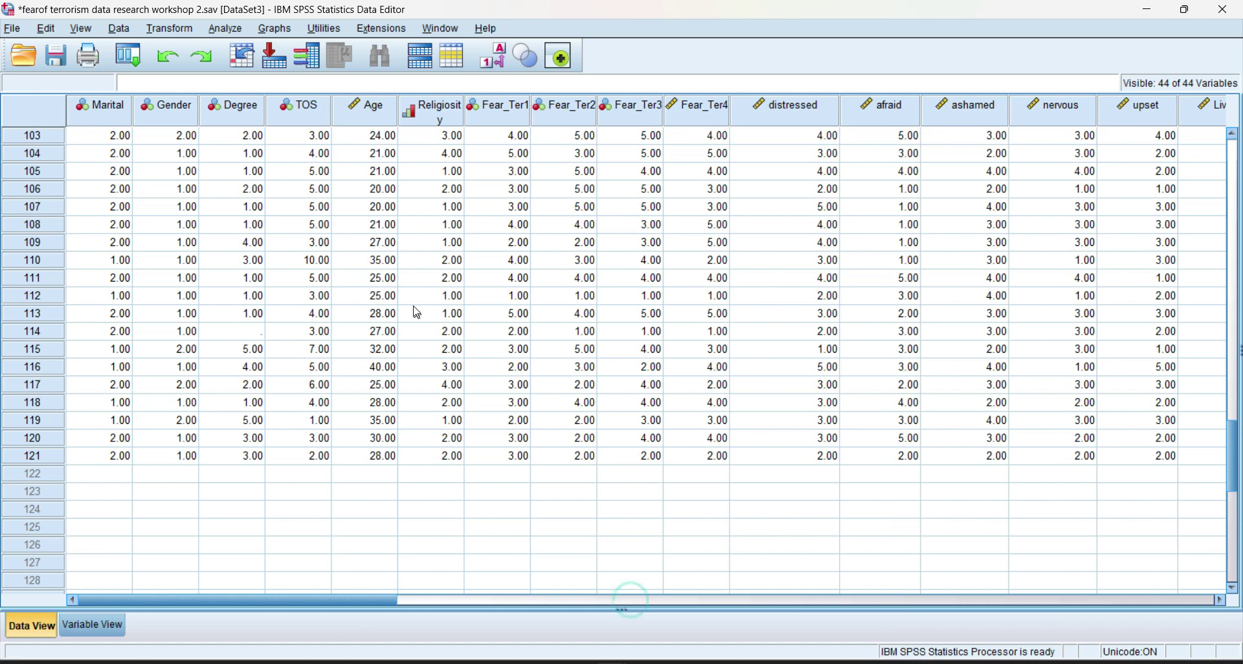
scroll(401, 311, up, 20)
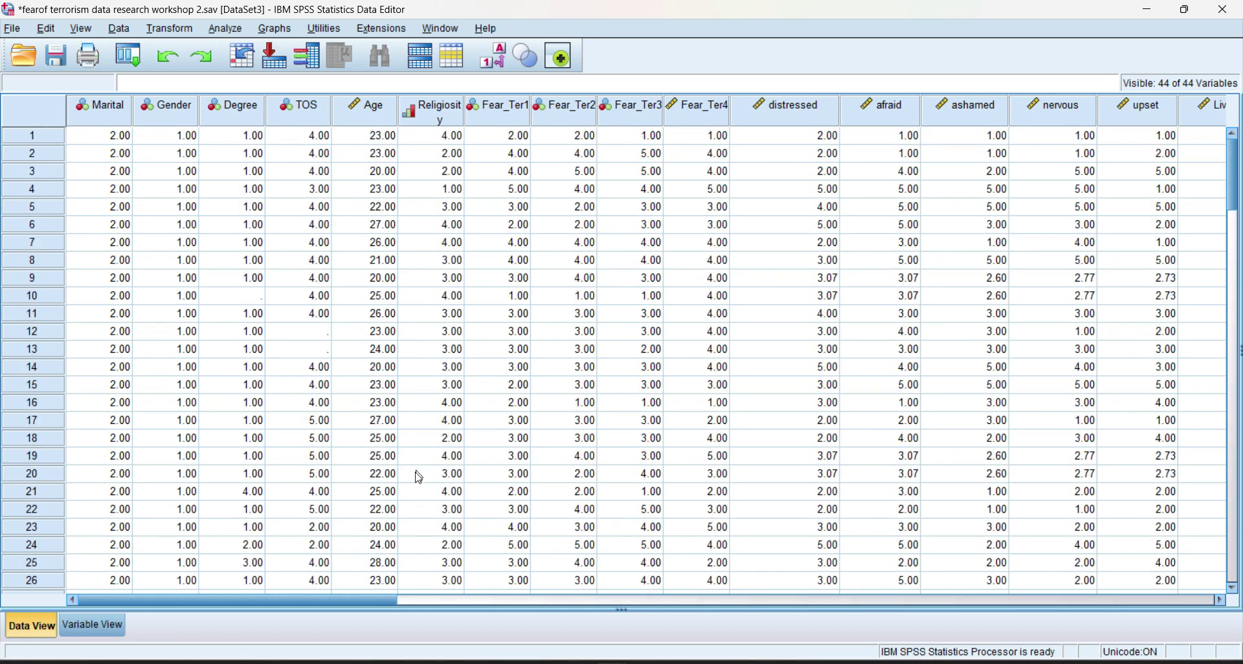
drag(369, 605, 444, 619)
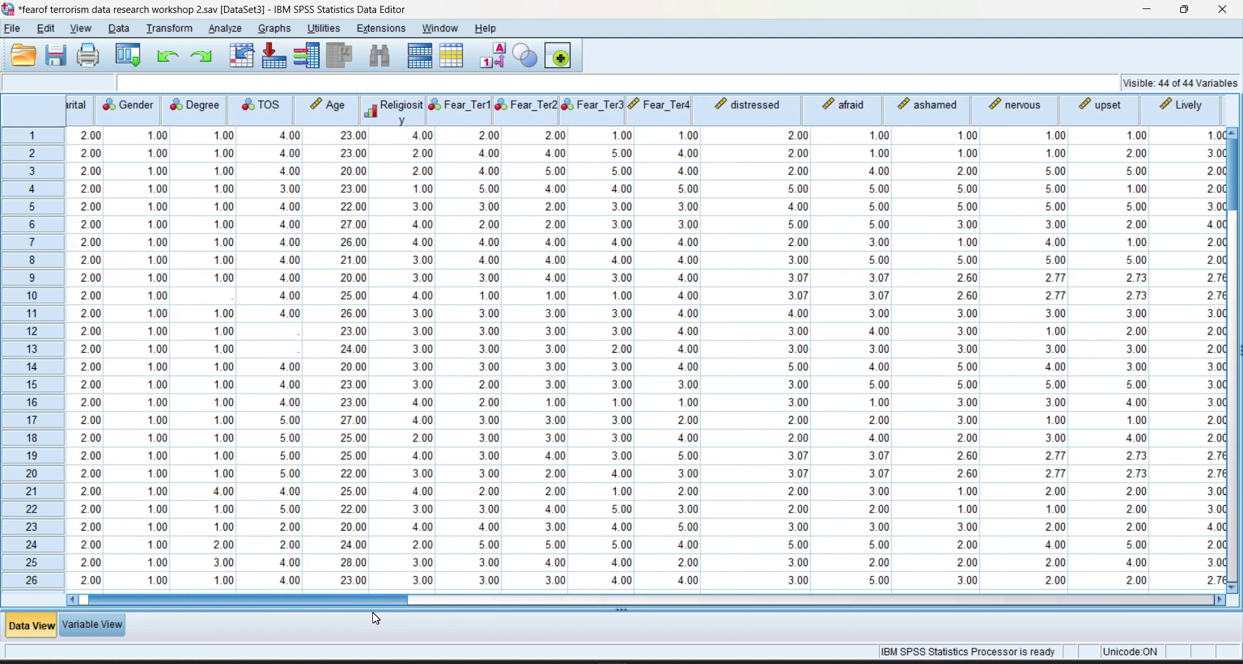
scroll(375, 619, left, 1)
drag(360, 610, 492, 590)
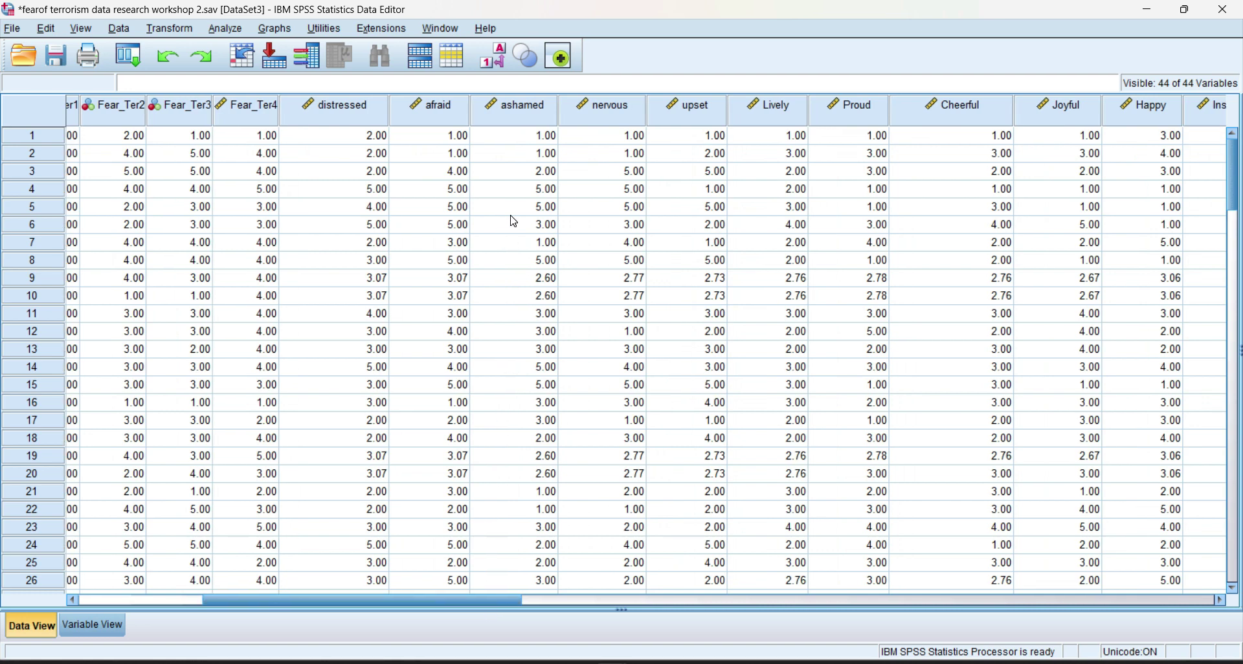
drag(493, 602, 1086, 620)
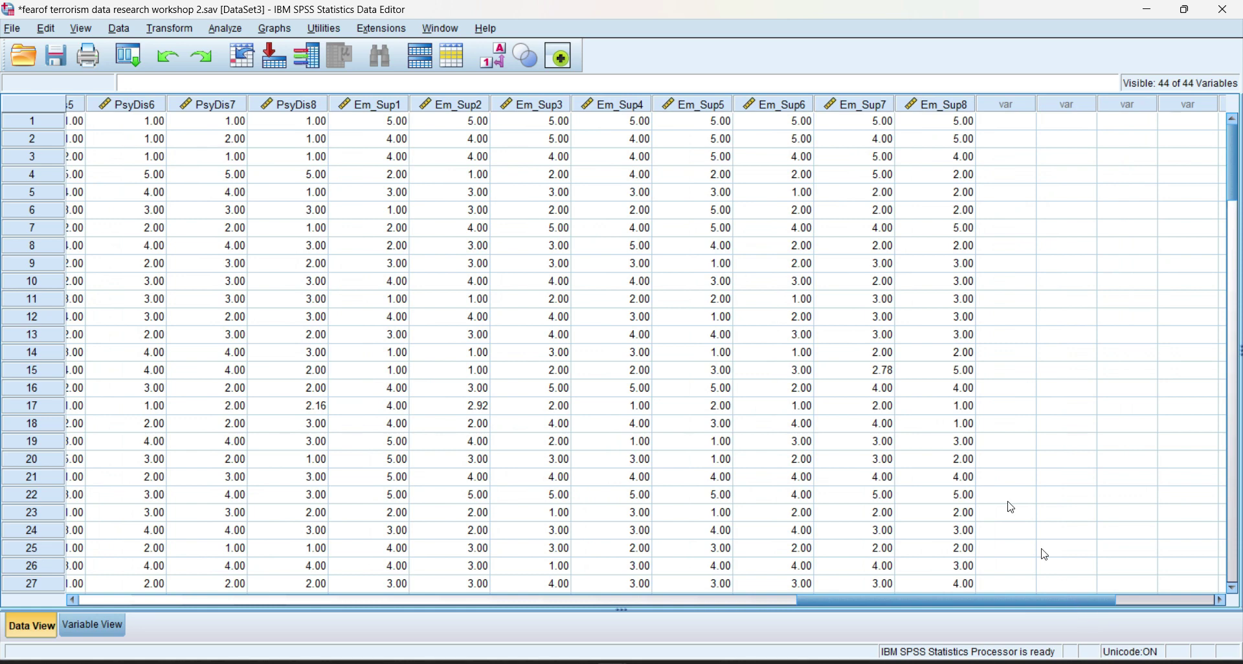
drag(930, 606, 865, 600)
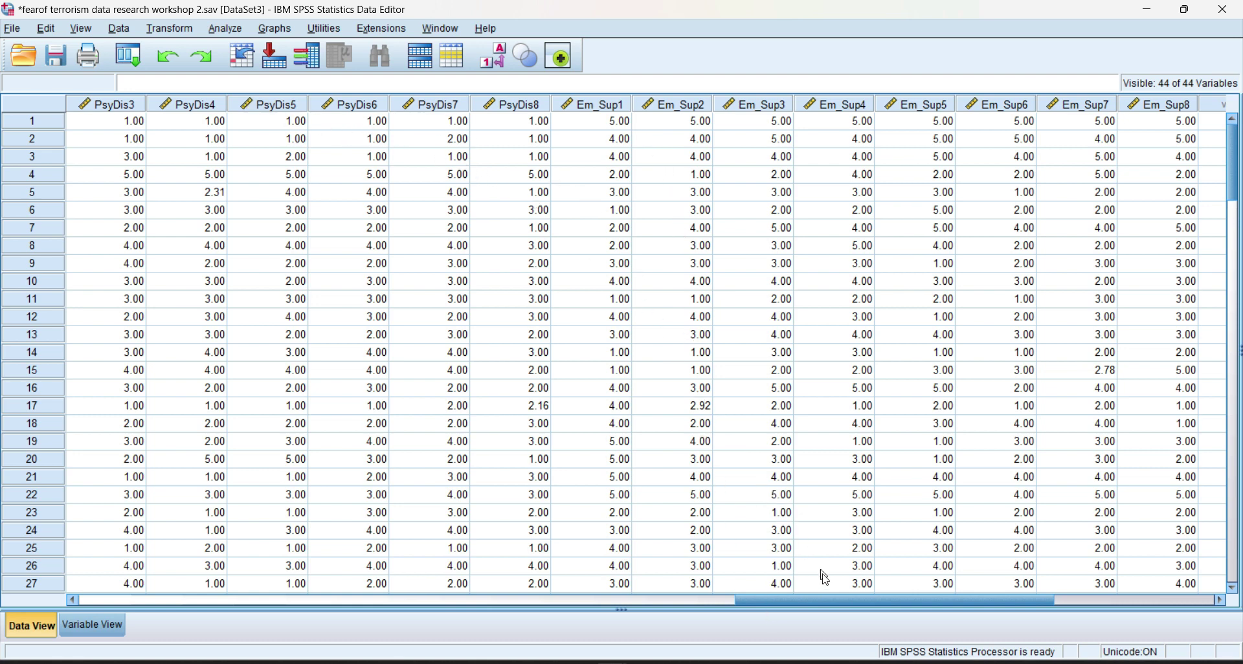
drag(842, 601, 920, 602)
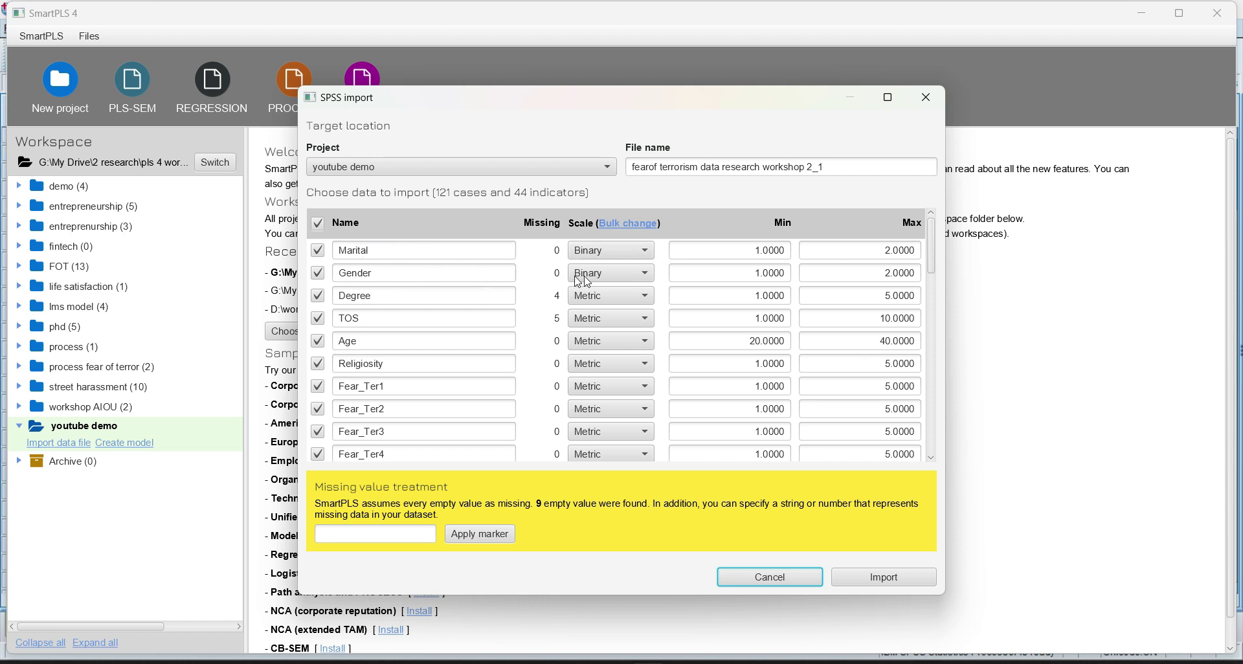
- Review the indicator list and set Degree's scale to Ordinal
click(638, 295)
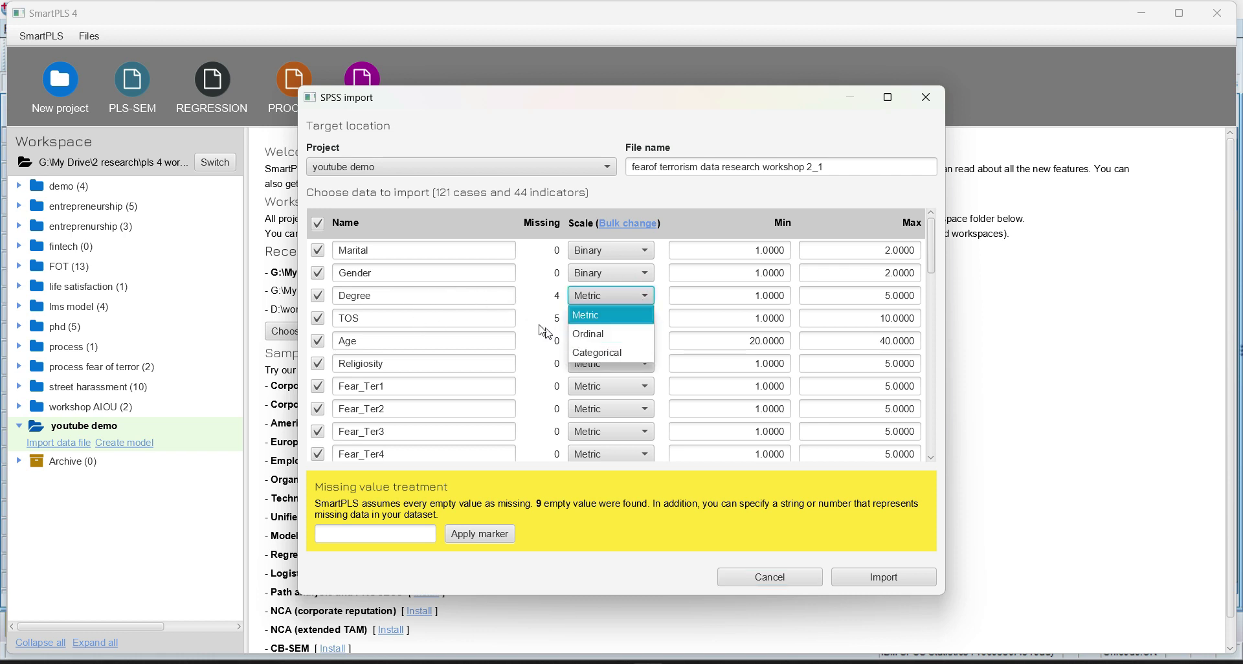
click(528, 309)
scroll(528, 308, down, 3)
scroll(529, 308, down, 6)
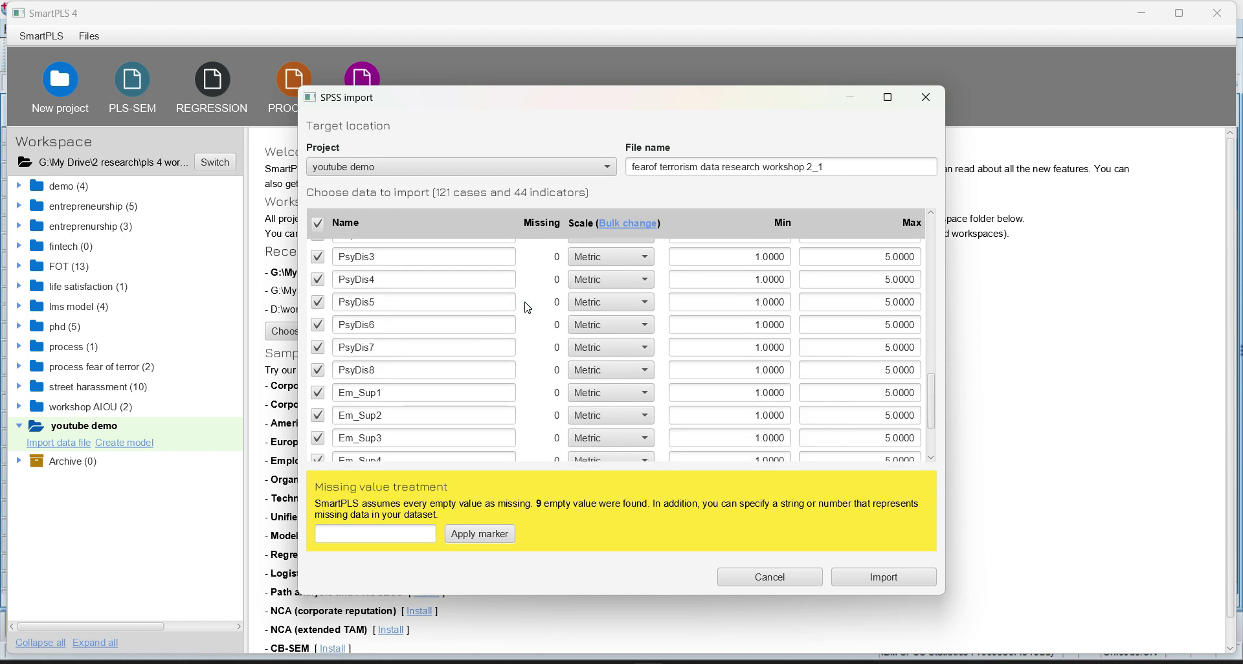
scroll(528, 309, up, 8)
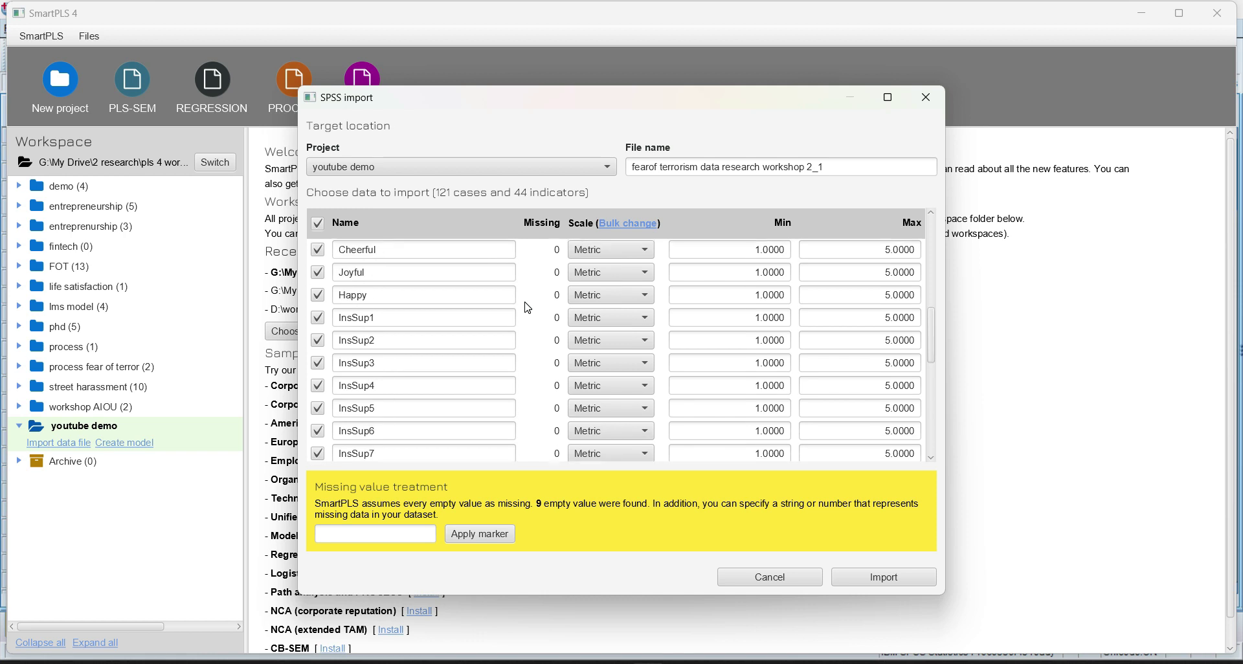
scroll(529, 309, up, 1)
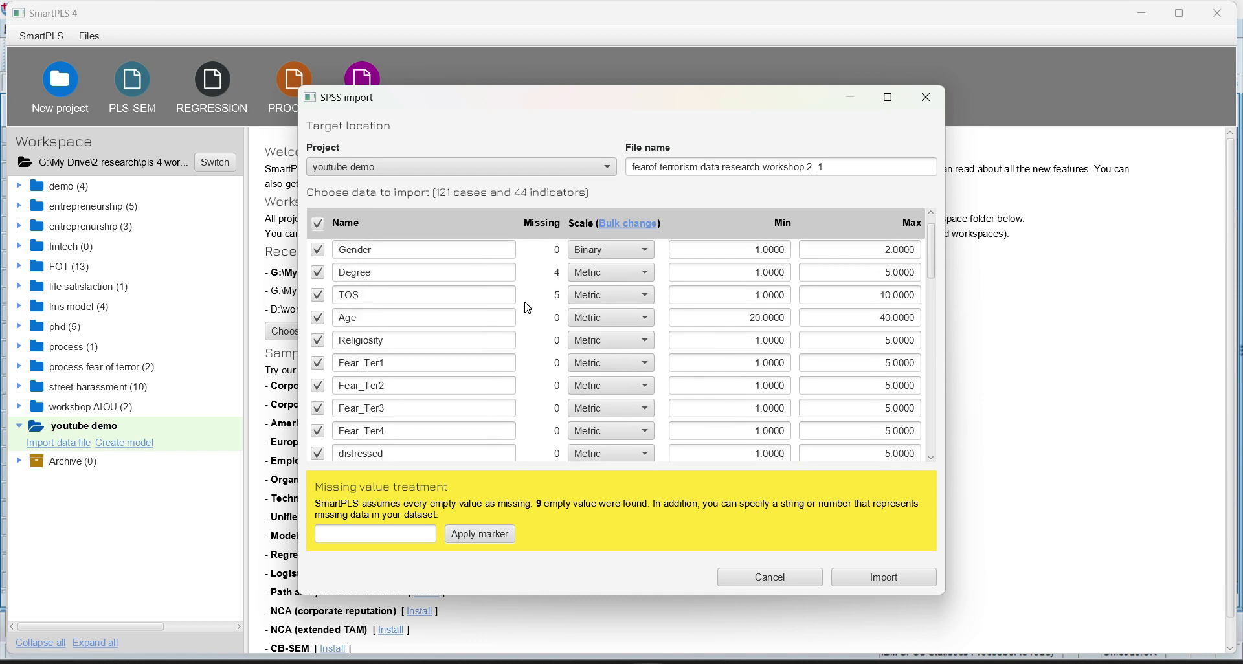
scroll(537, 357, up, 1)
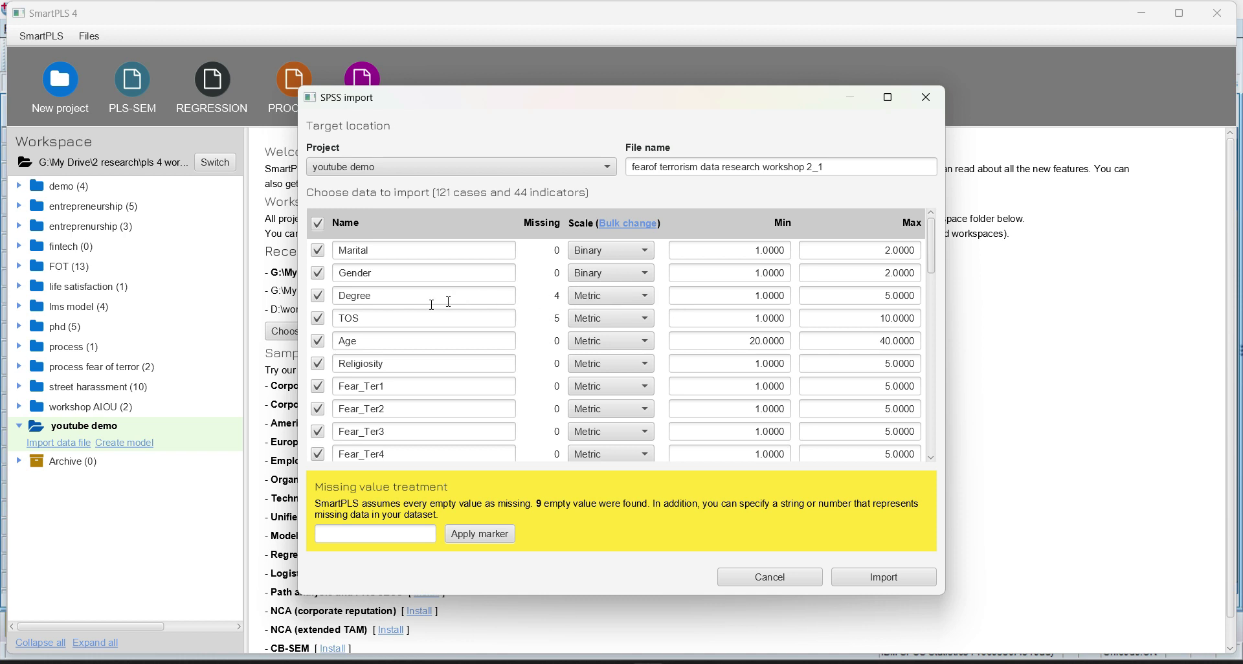
click(624, 295)
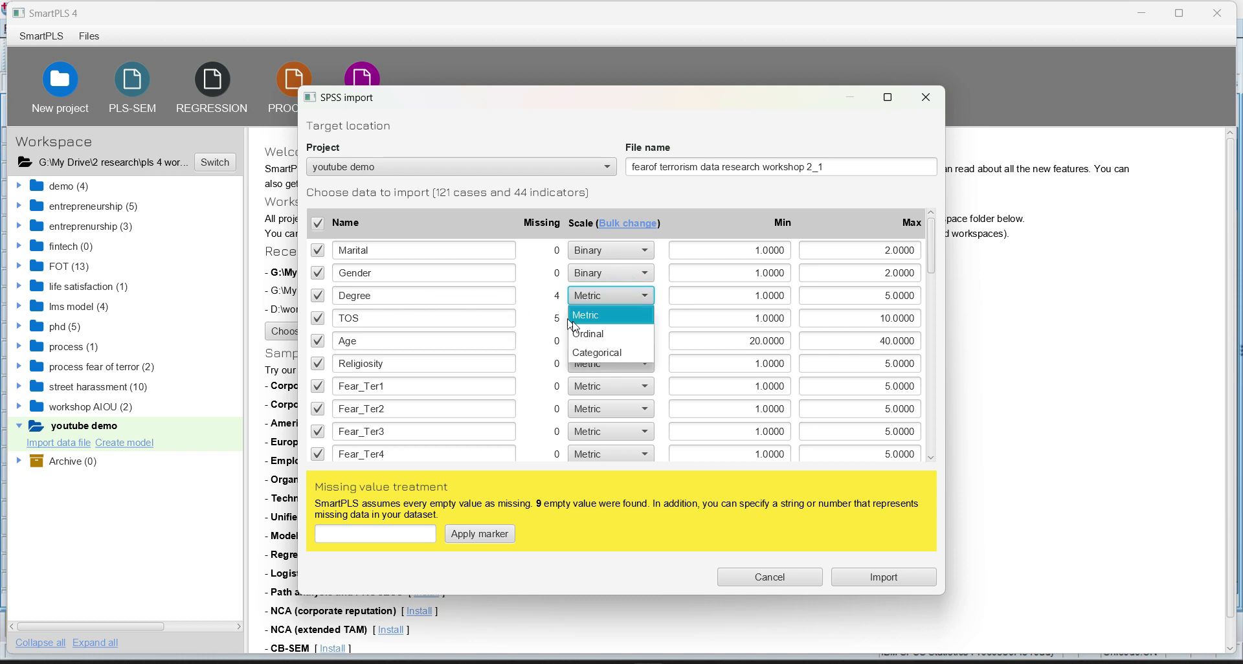
click(590, 334)
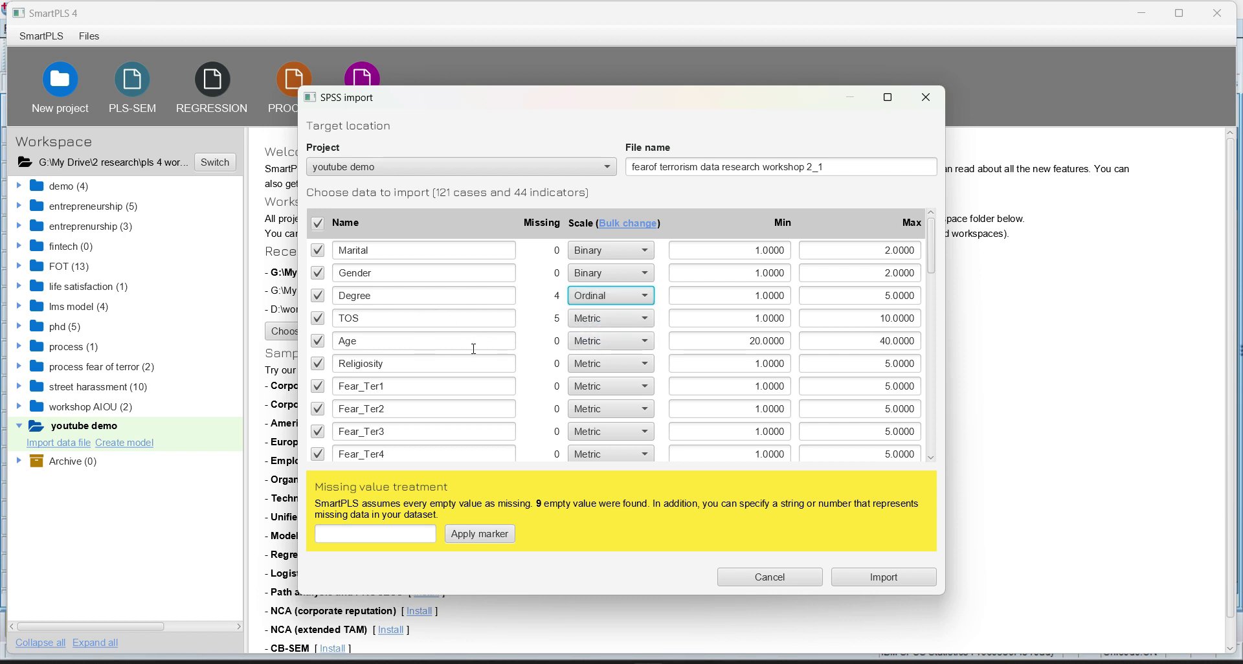
- Set Religiosity's scale to Categorical, review the remaining indicators, and import the data
click(633, 365)
click(609, 402)
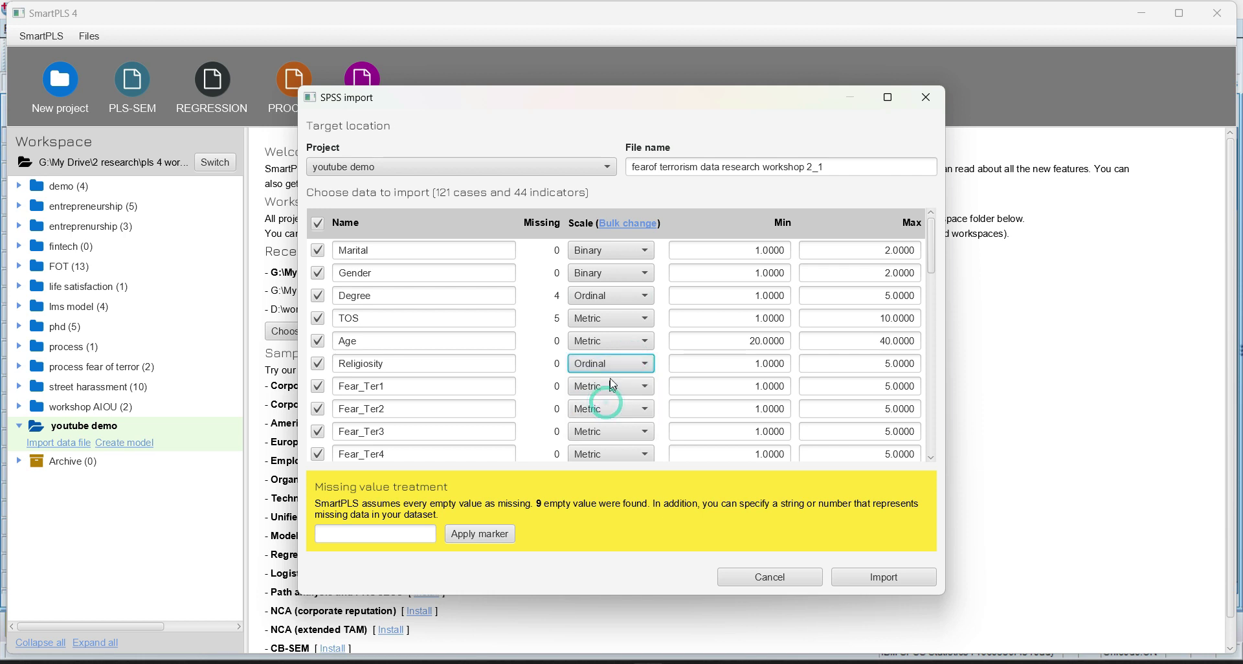
click(612, 365)
click(617, 416)
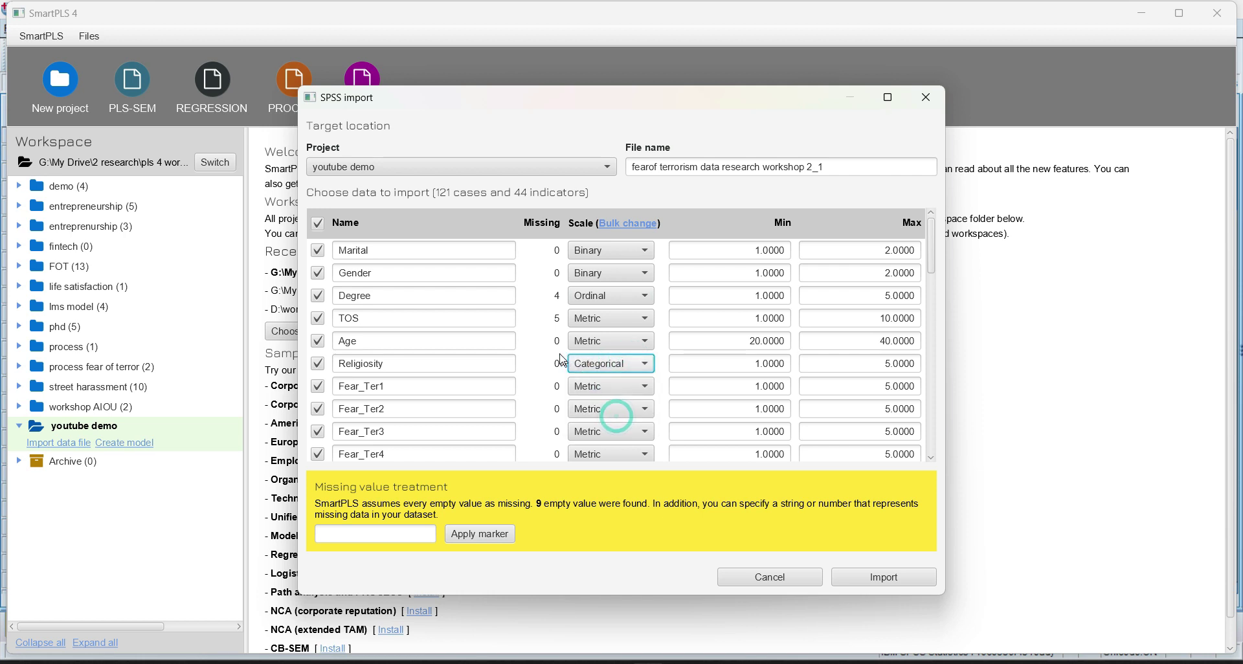
scroll(542, 363, down, 10)
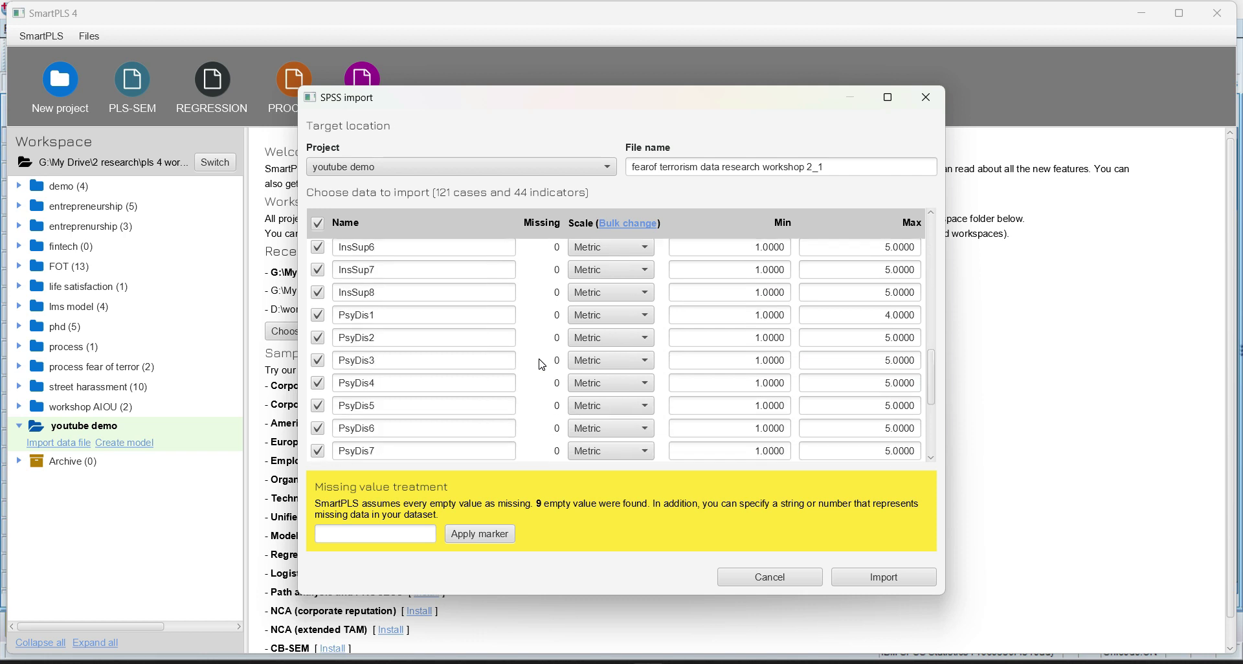
scroll(542, 362, down, 3)
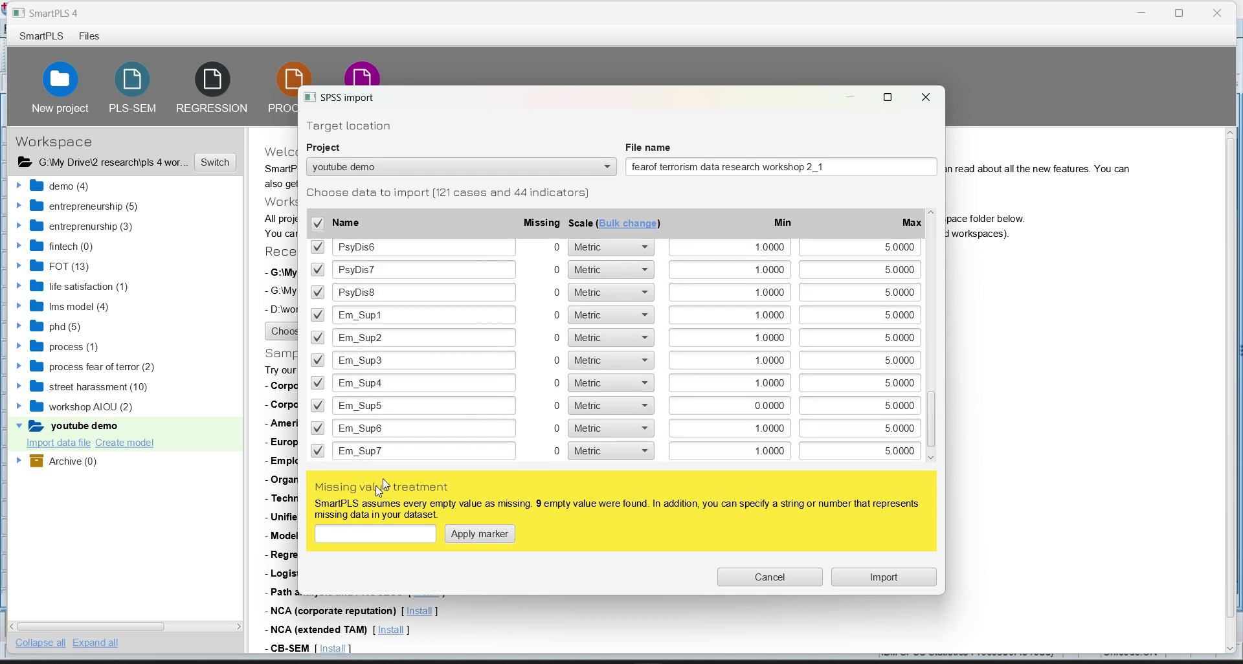
scroll(545, 367, down, 1)
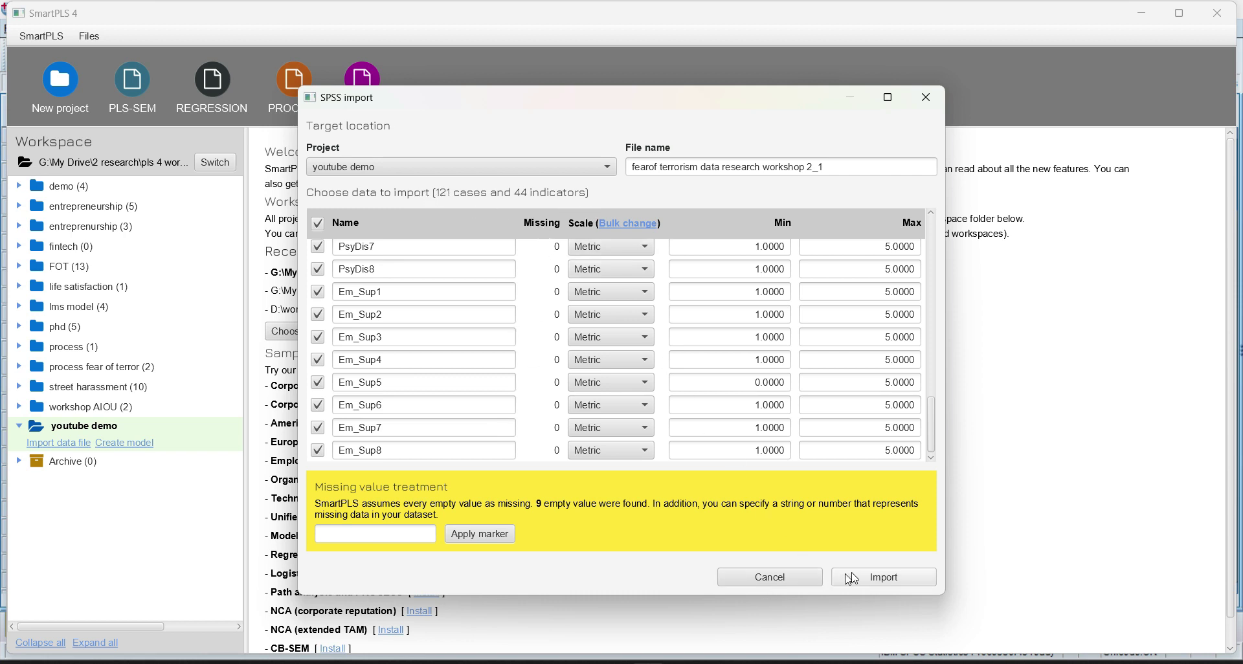
click(882, 577)
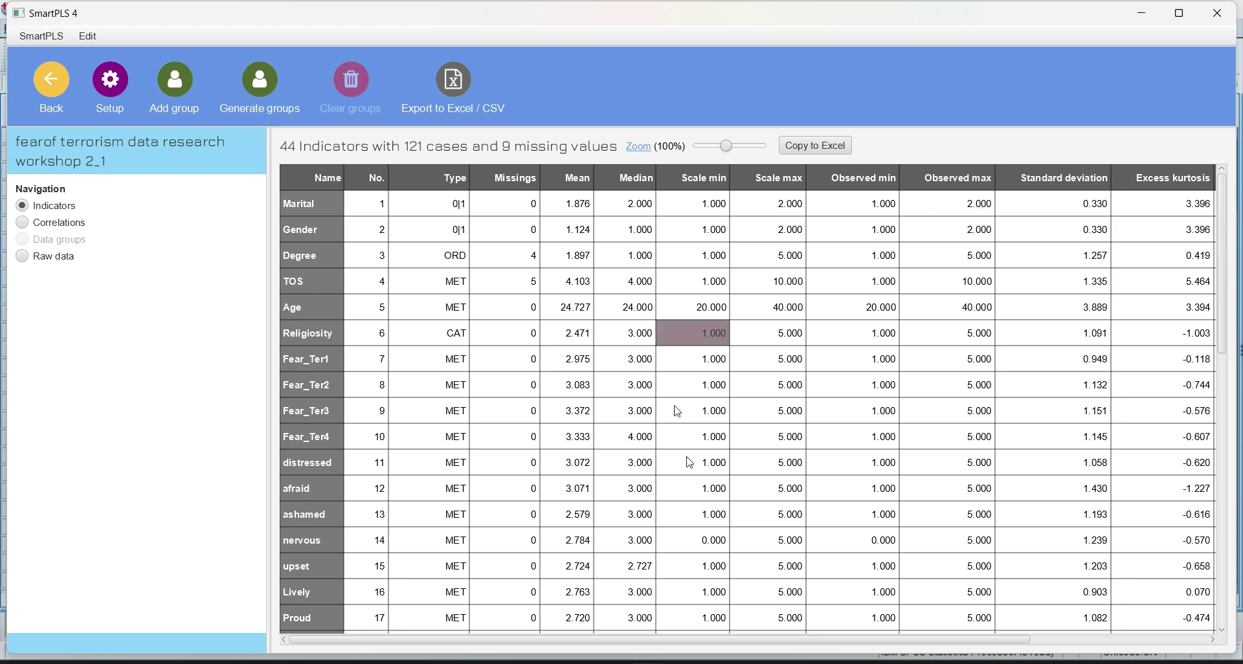
- Scroll the Indicators table across to review skewness and Cramér-von Mises p values
drag(442, 643, 775, 641)
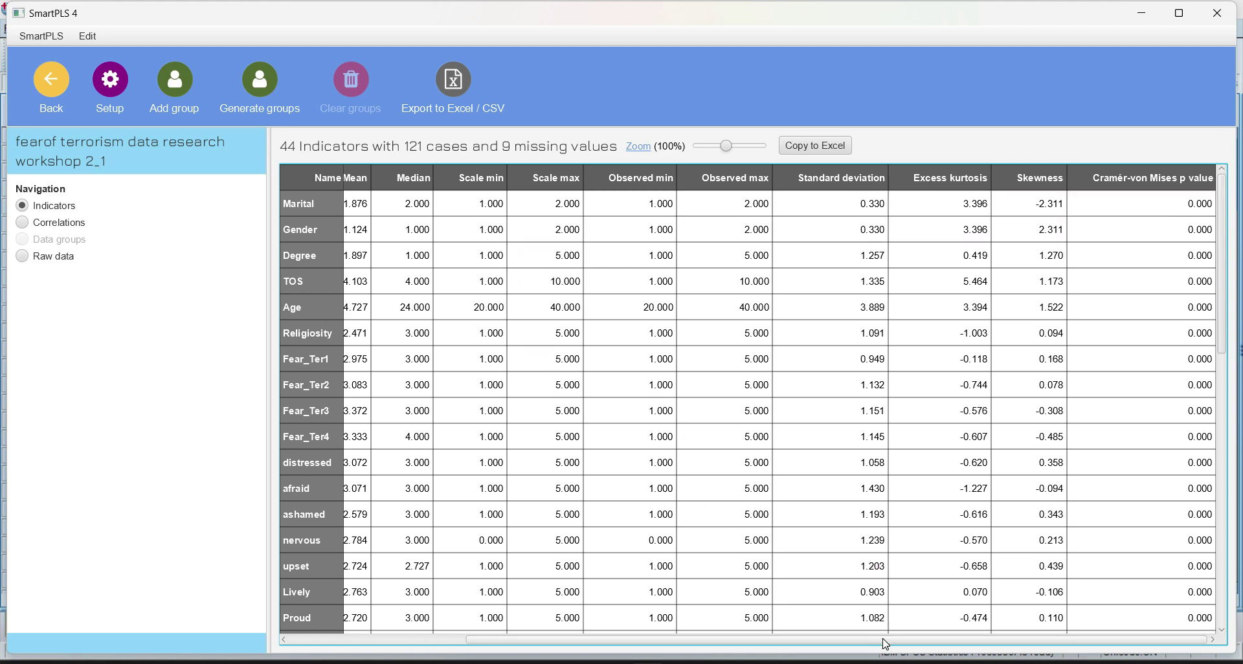
drag(883, 641, 589, 644)
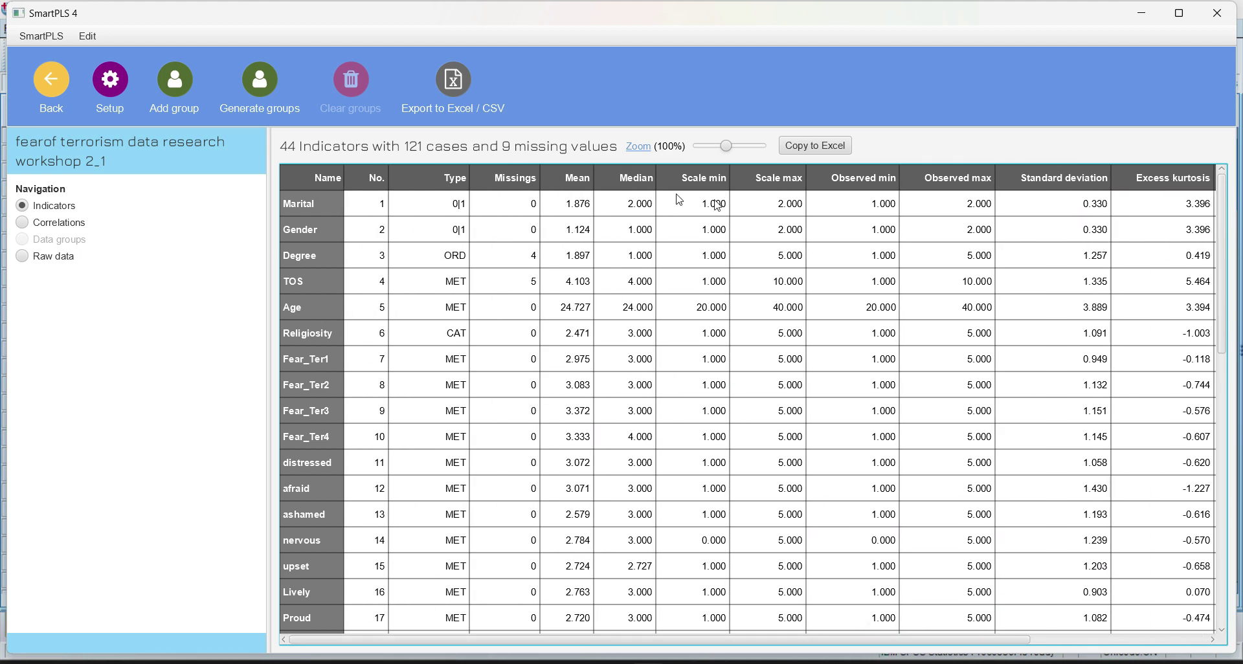
- View the indicator correlations and raw data, then return to the workspace overview
click(30, 226)
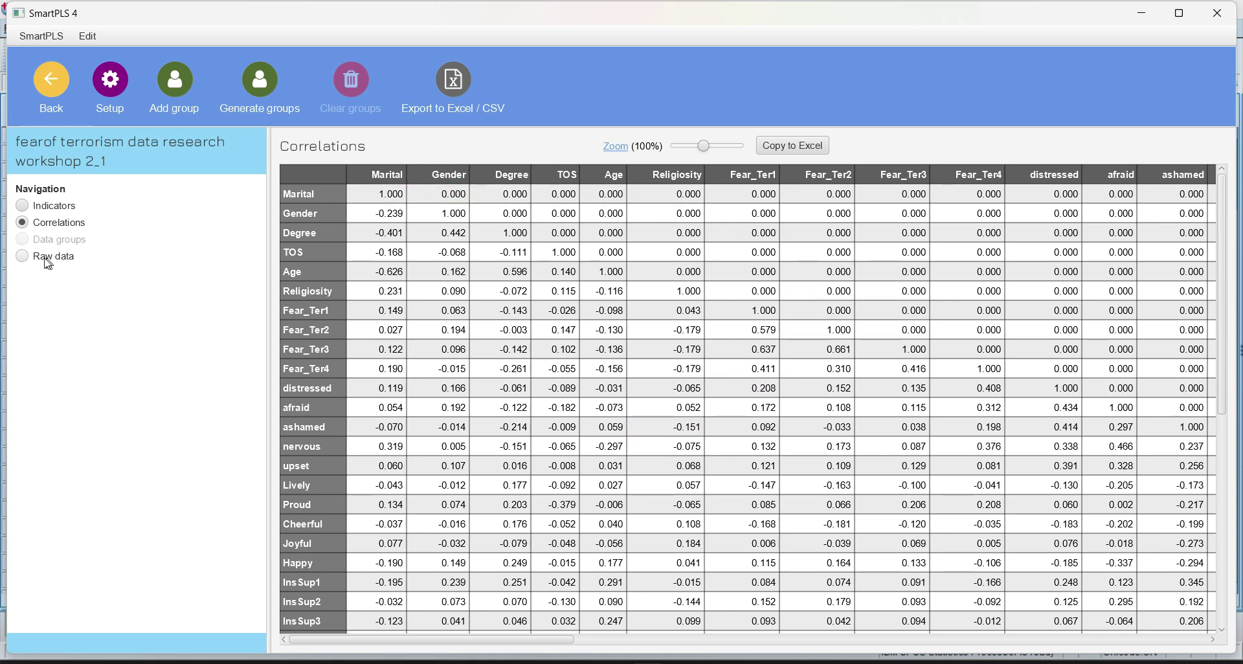
click(23, 258)
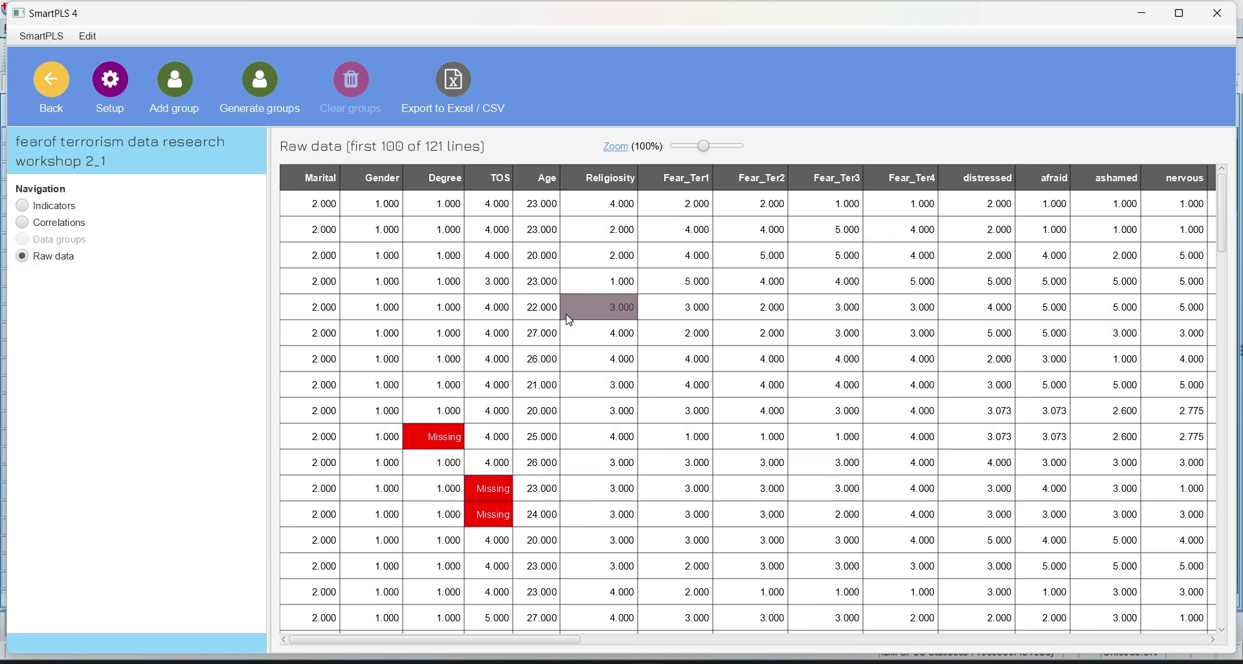
scroll(520, 518, down, 3)
scroll(515, 474, up, 3)
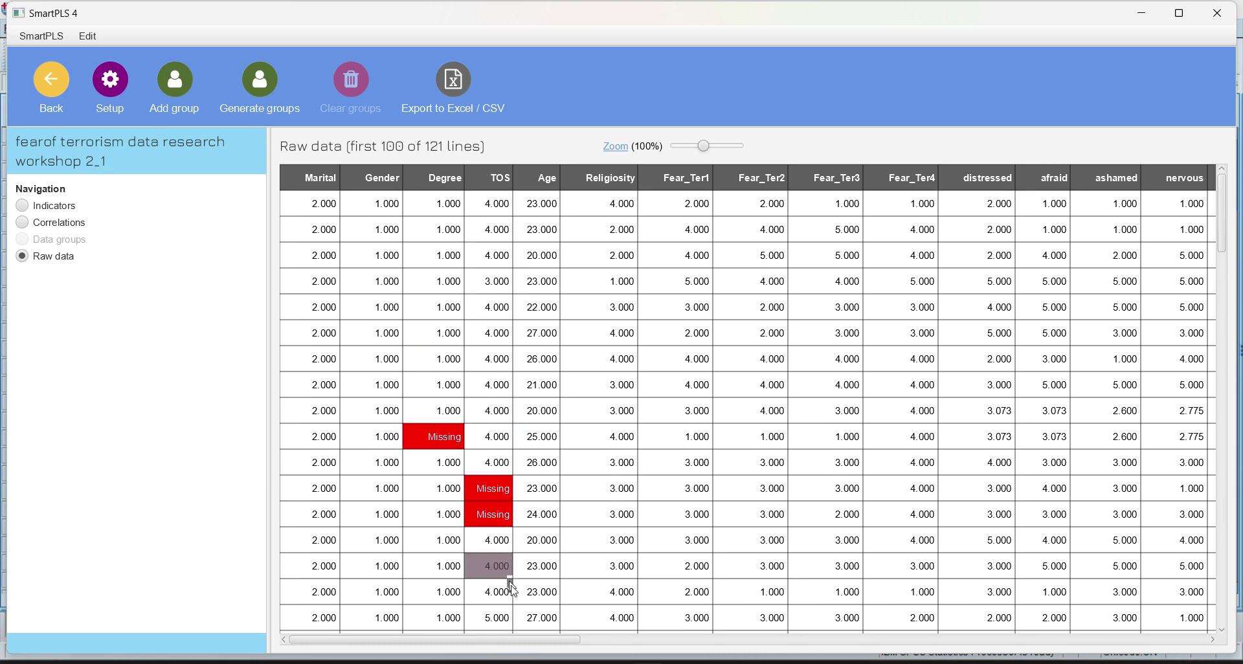
scroll(518, 522, down, 6)
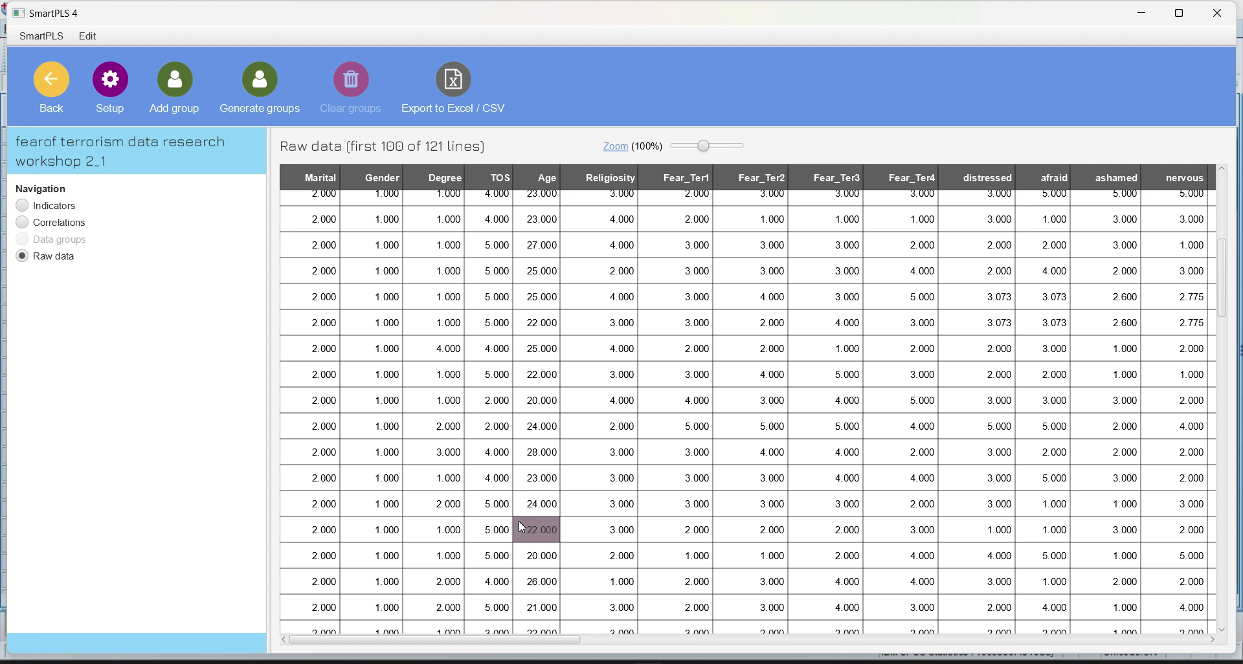
scroll(522, 525, up, 5)
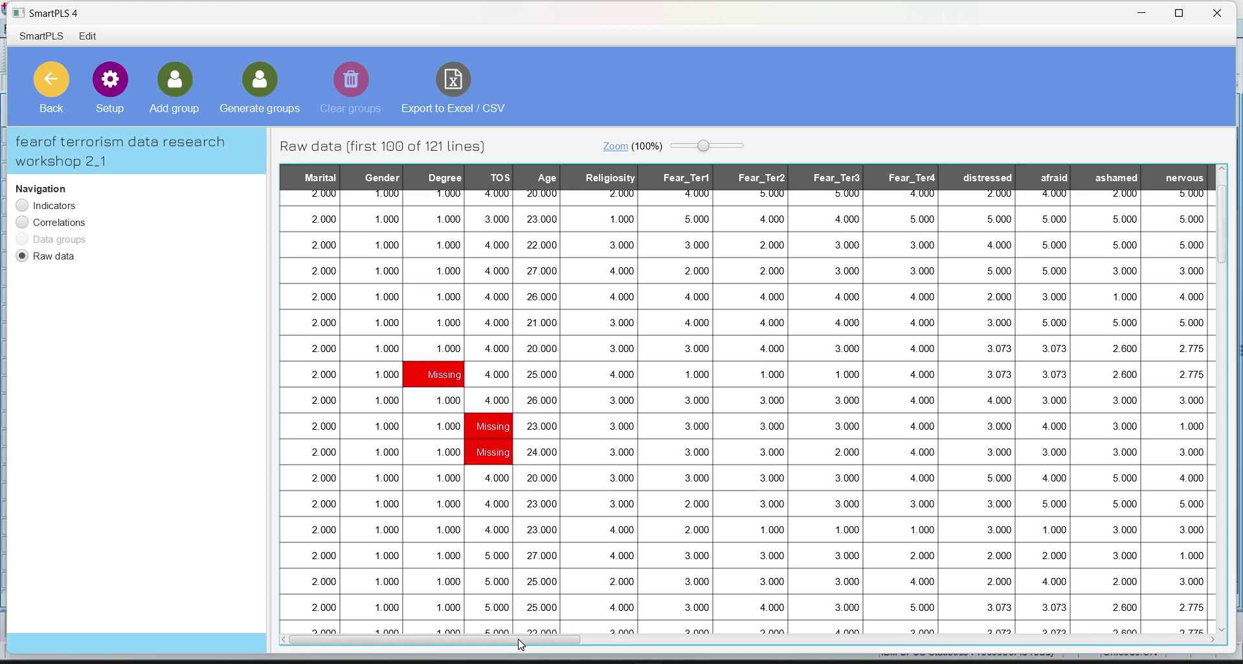
drag(524, 640, 716, 643)
click(52, 87)
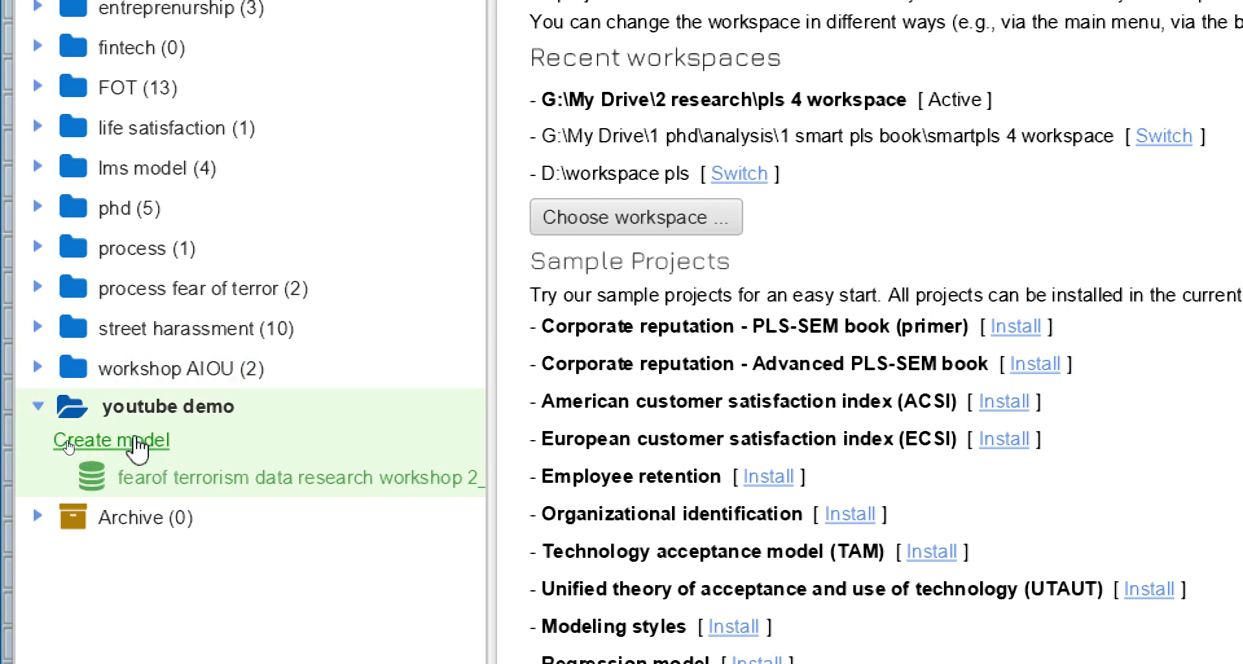
- Create a PLS-SEM model named 'model 1 fot-distress' in the youtube demo project
click(136, 446)
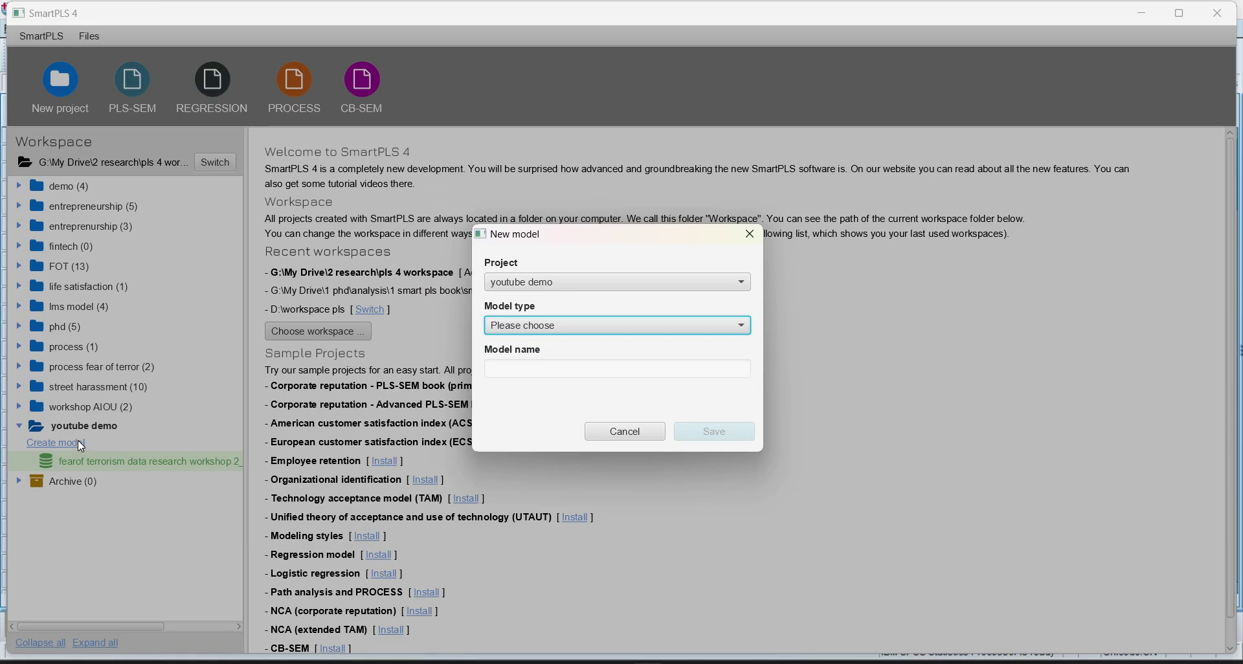
click(600, 326)
click(535, 346)
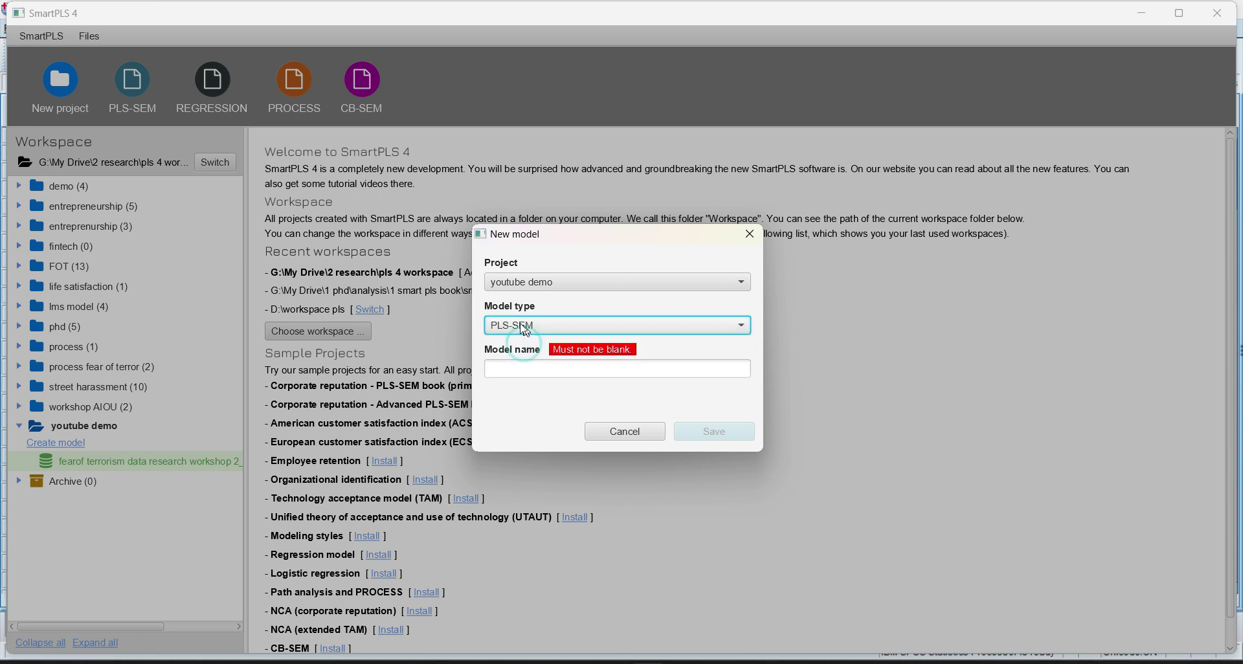
click(525, 369)
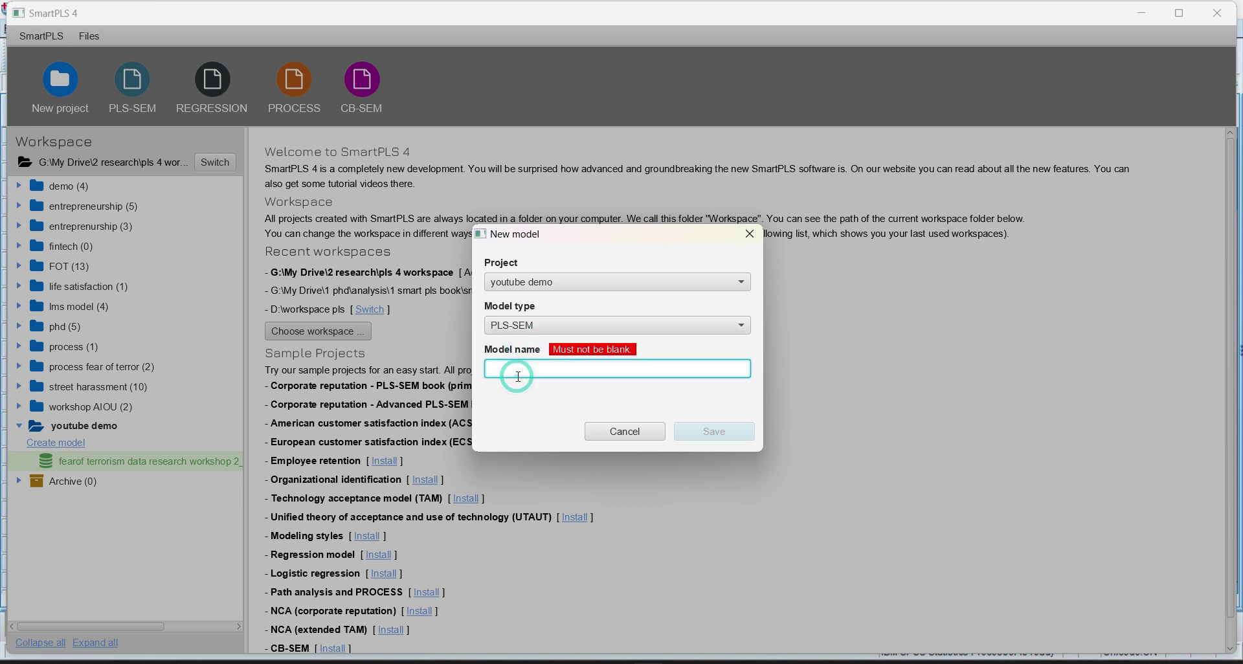
text(model 1 fot-distress)
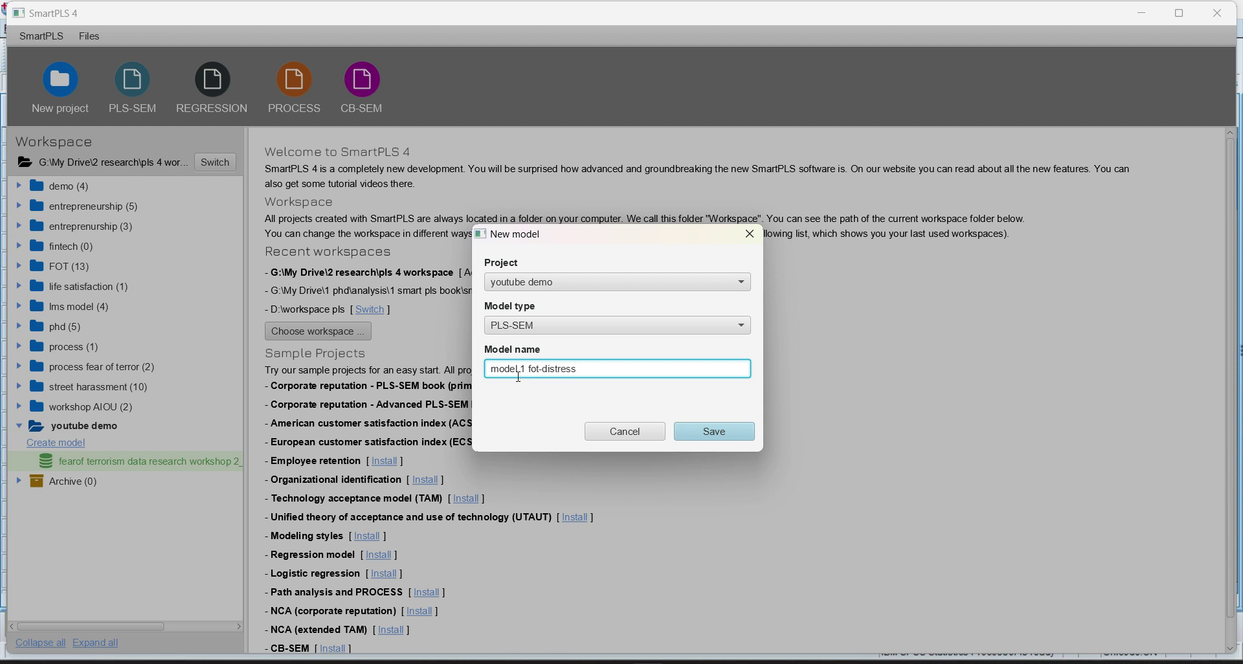
key(Return)
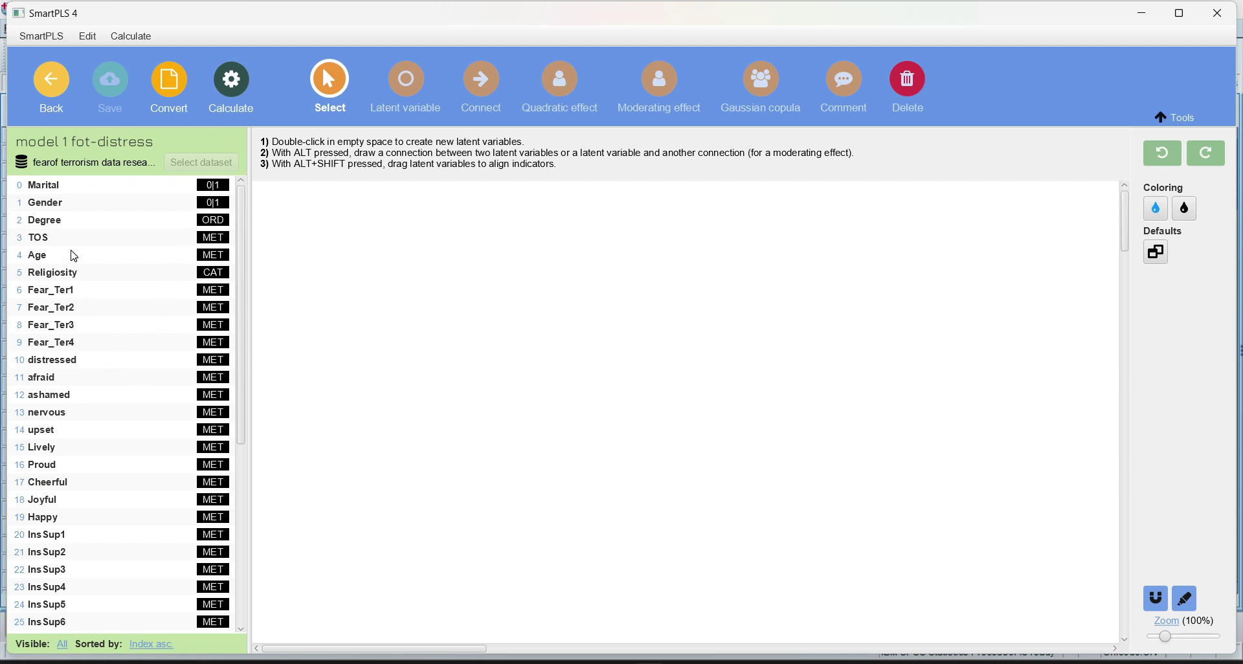
- Create a 'Fear of Terroism' construct from indicators Fear_Ter1 through Fear_Ter4
click(55, 293)
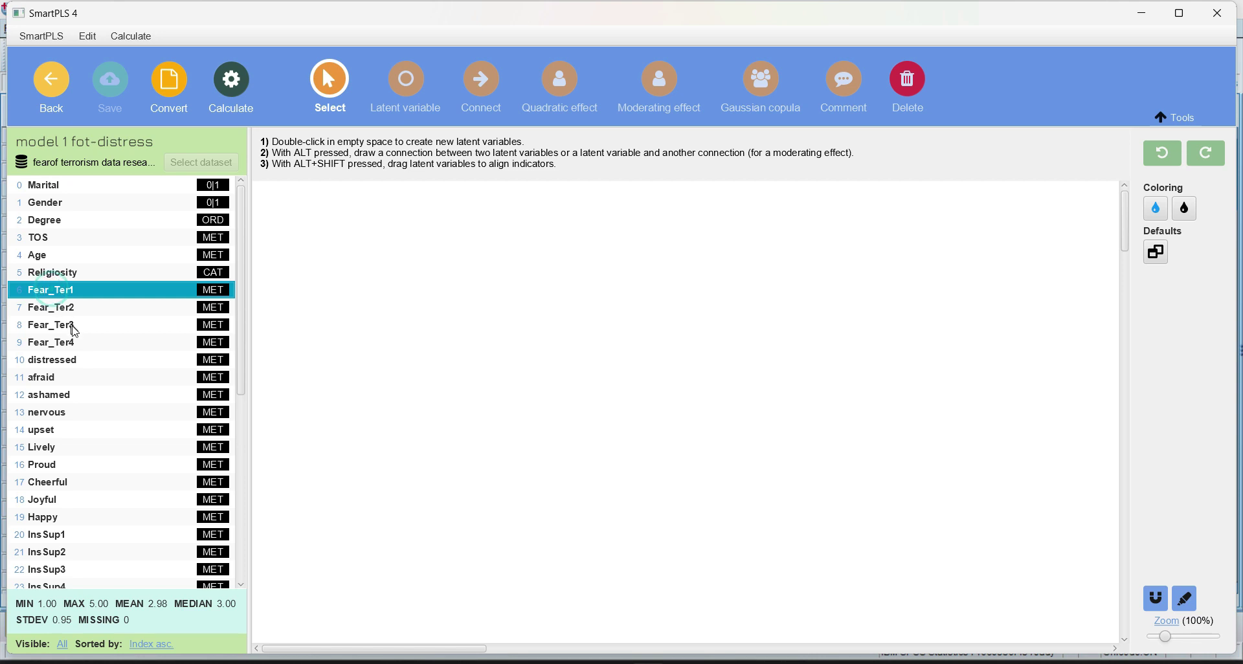
shift+click(64, 344)
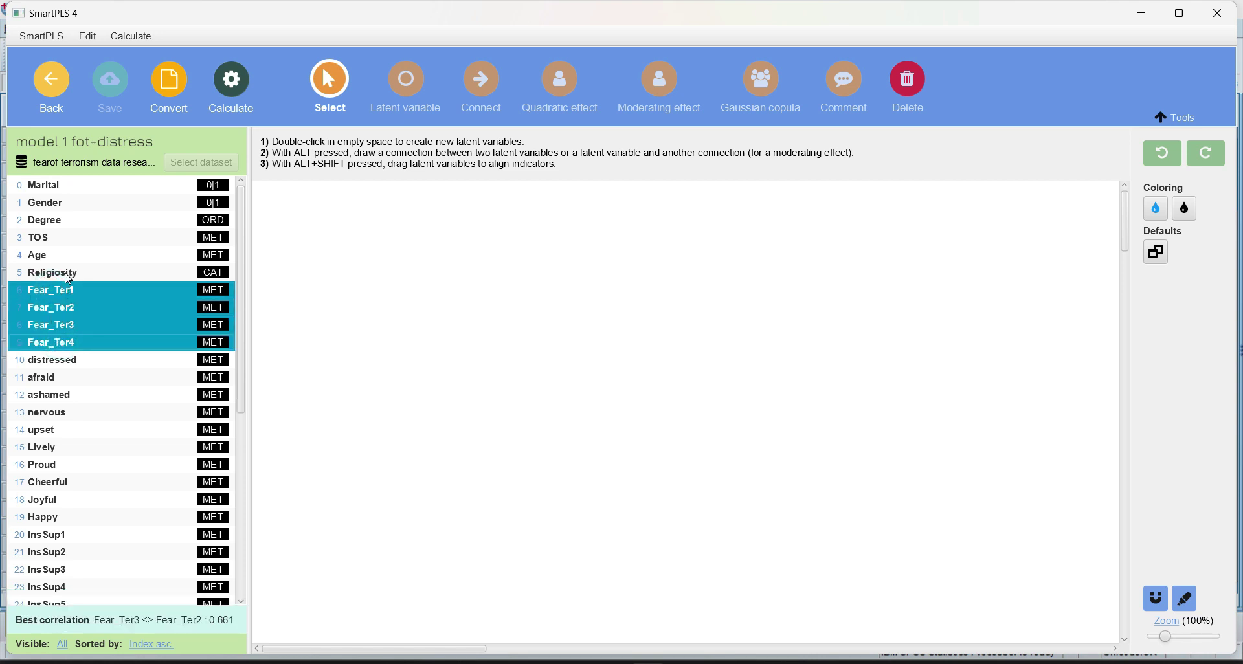
drag(54, 322, 433, 325)
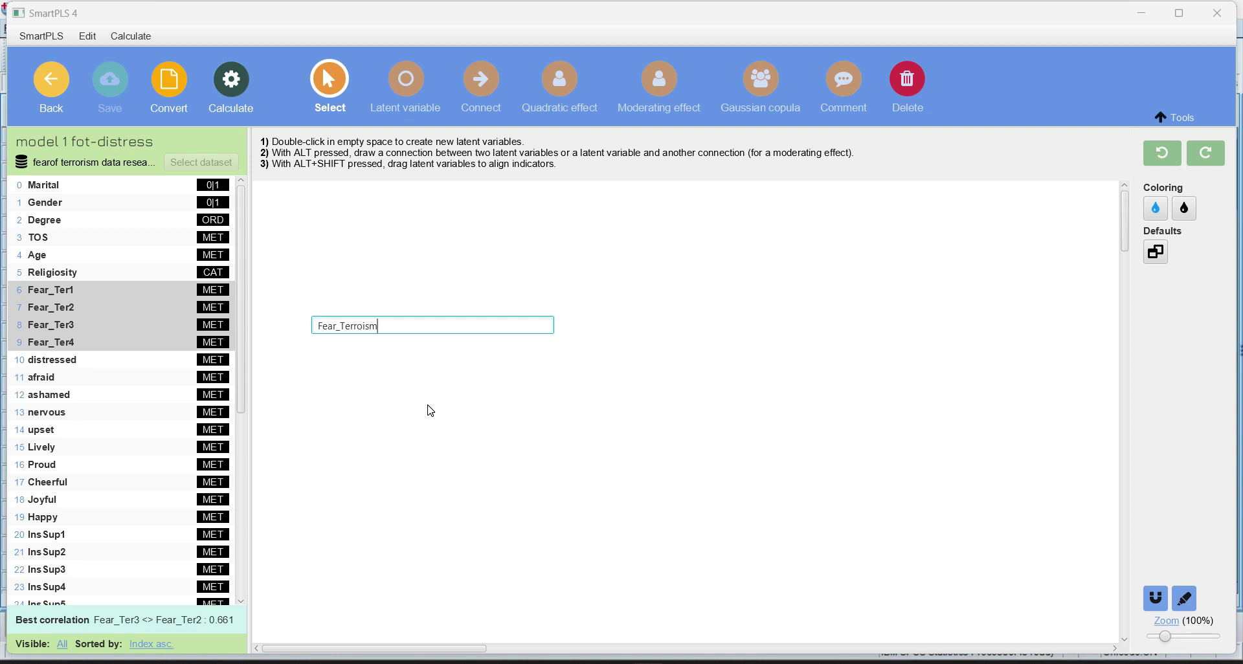
key(BackSpace)
text(of)
key(Return)
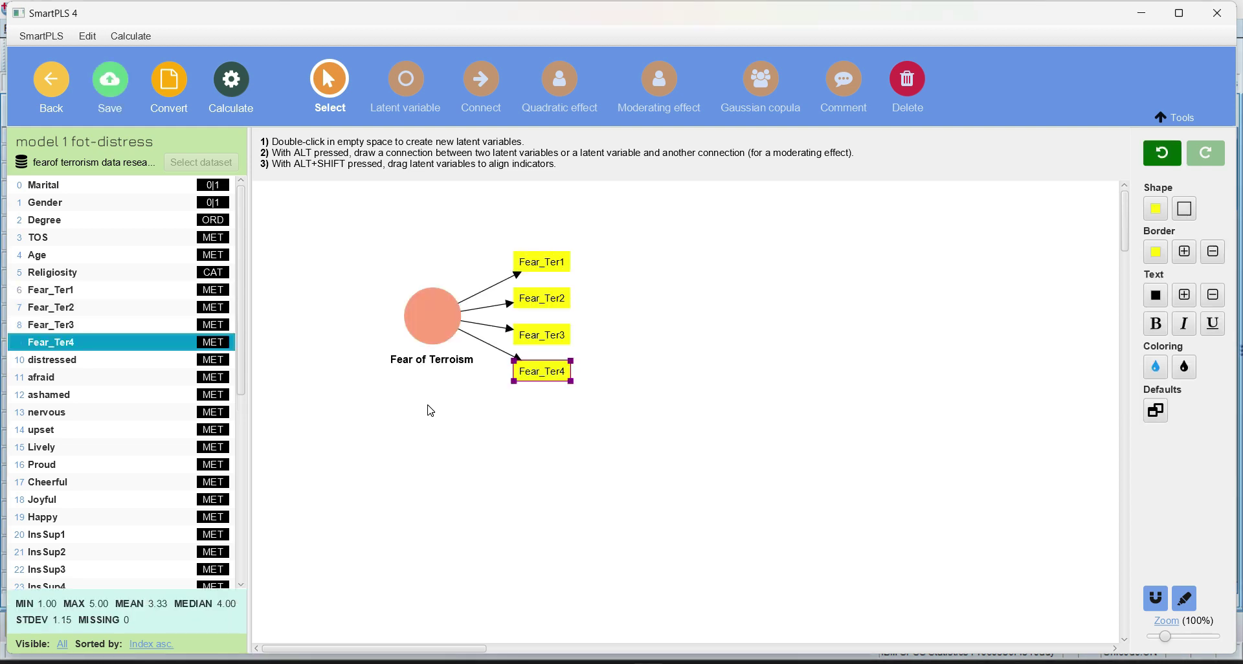
- Reposition Fear of Terroism lower-left with its four indicators on its left side
click(445, 312)
drag(445, 312, 530, 373)
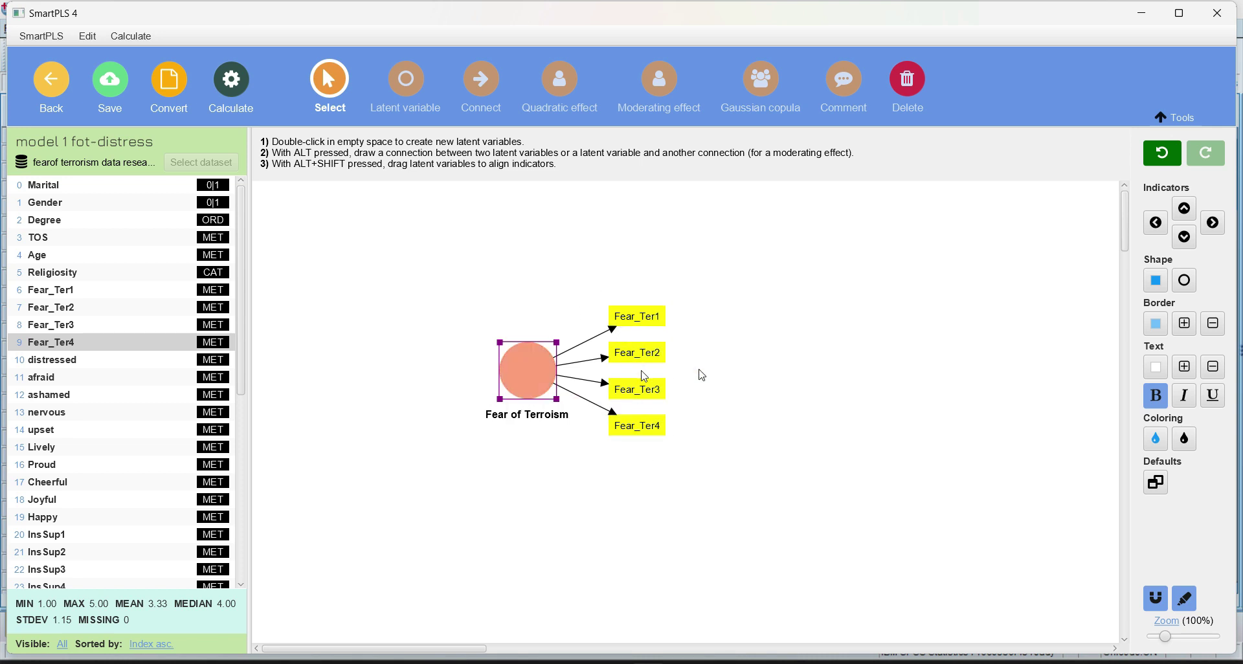
click(1156, 222)
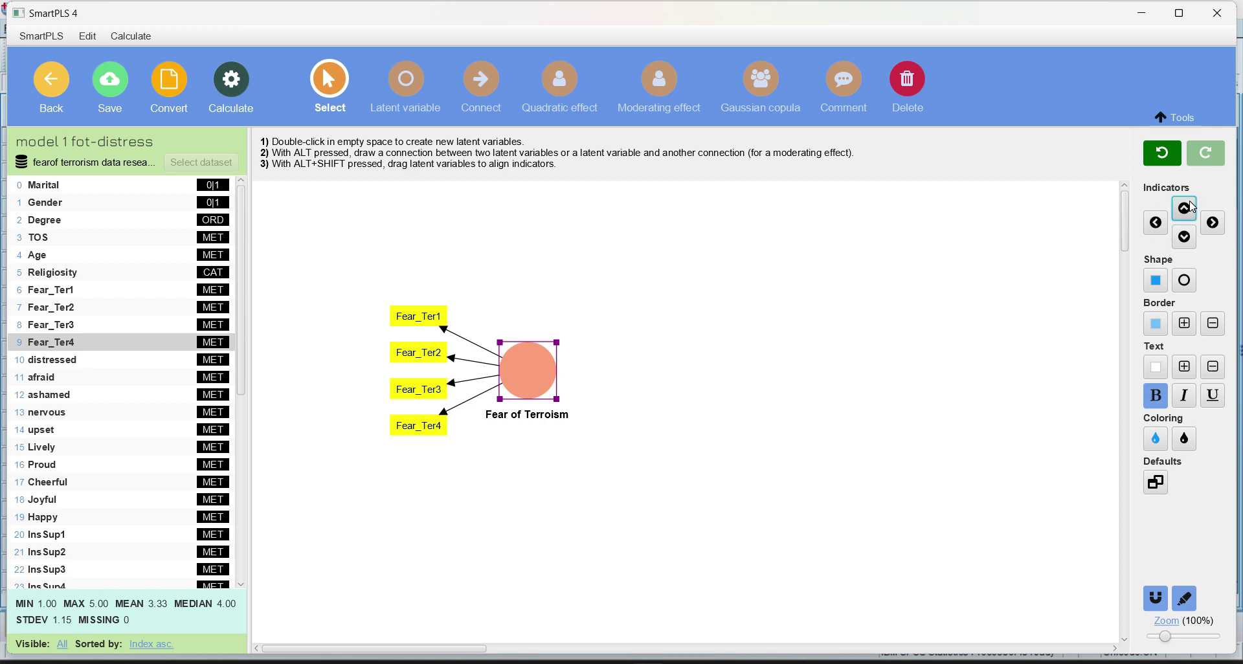
click(1185, 208)
click(1185, 237)
click(1214, 223)
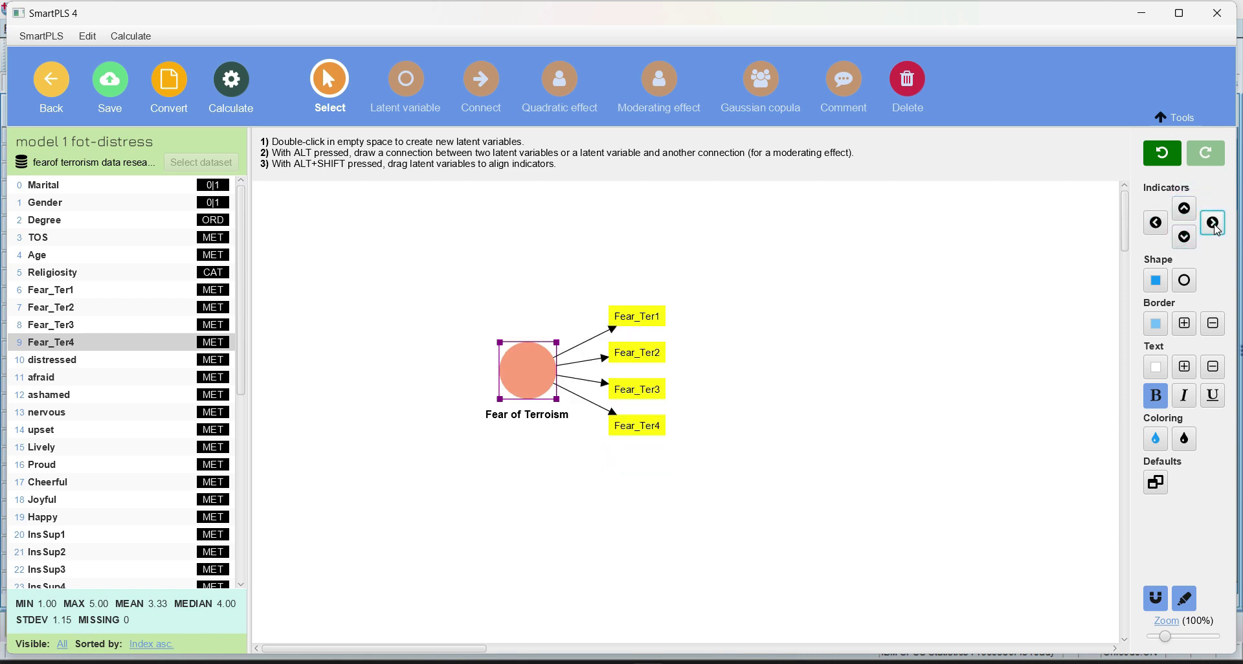
click(1157, 222)
drag(533, 391, 466, 439)
scroll(158, 408, down, 3)
scroll(111, 419, down, 4)
- Create a Psydistress construct from PsyDis1–PsyDis8 and place it right of Fear of Terroism
click(46, 382)
shift+click(51, 508)
drag(48, 468, 889, 416)
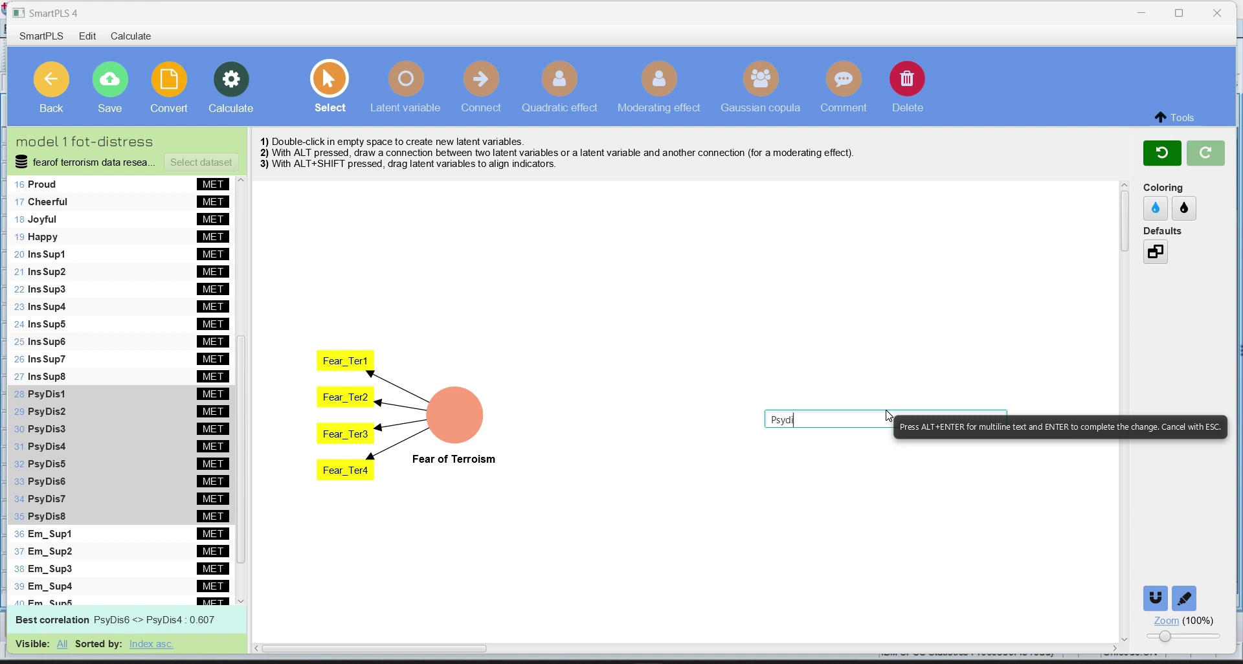
key(Return)
drag(886, 410, 806, 419)
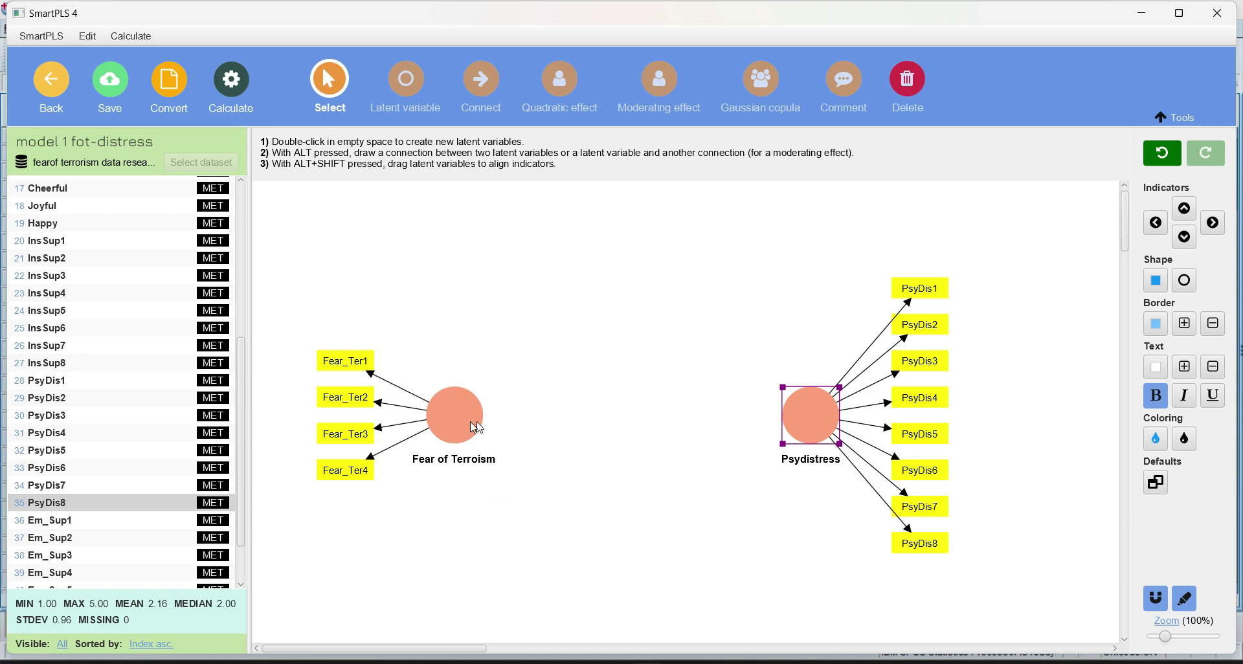
click(497, 96)
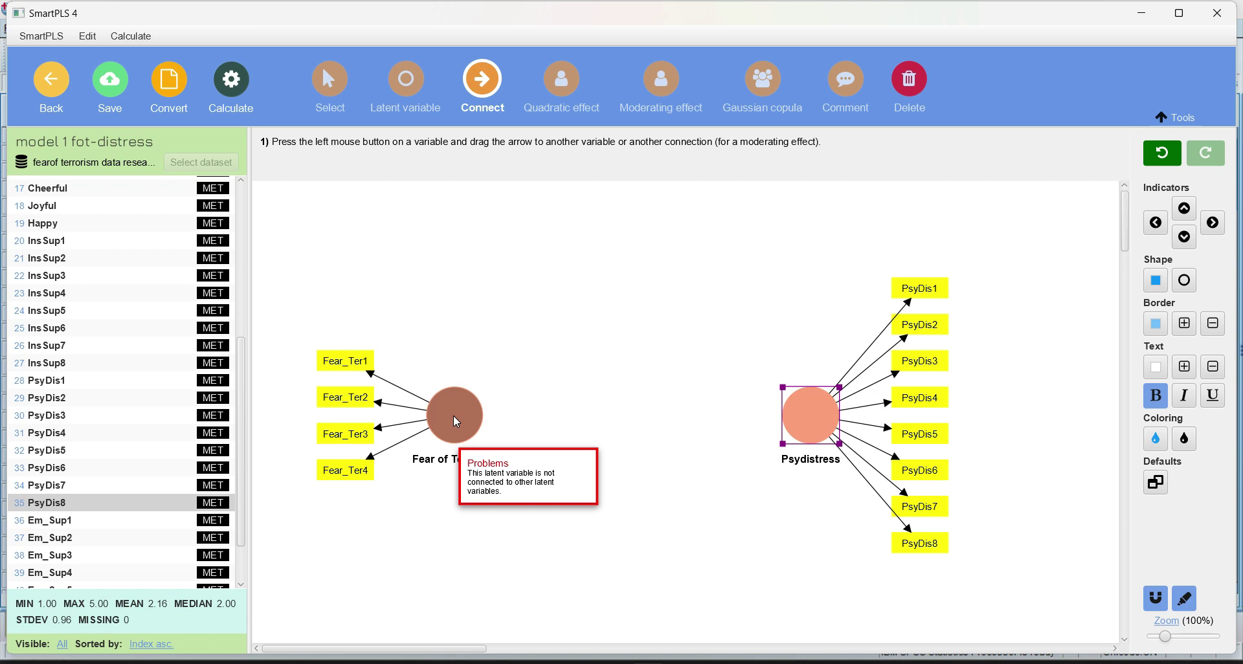
- Draw a path from Fear of Terroism to Psydistress and move Fear of Terroism upward
drag(456, 422, 820, 424)
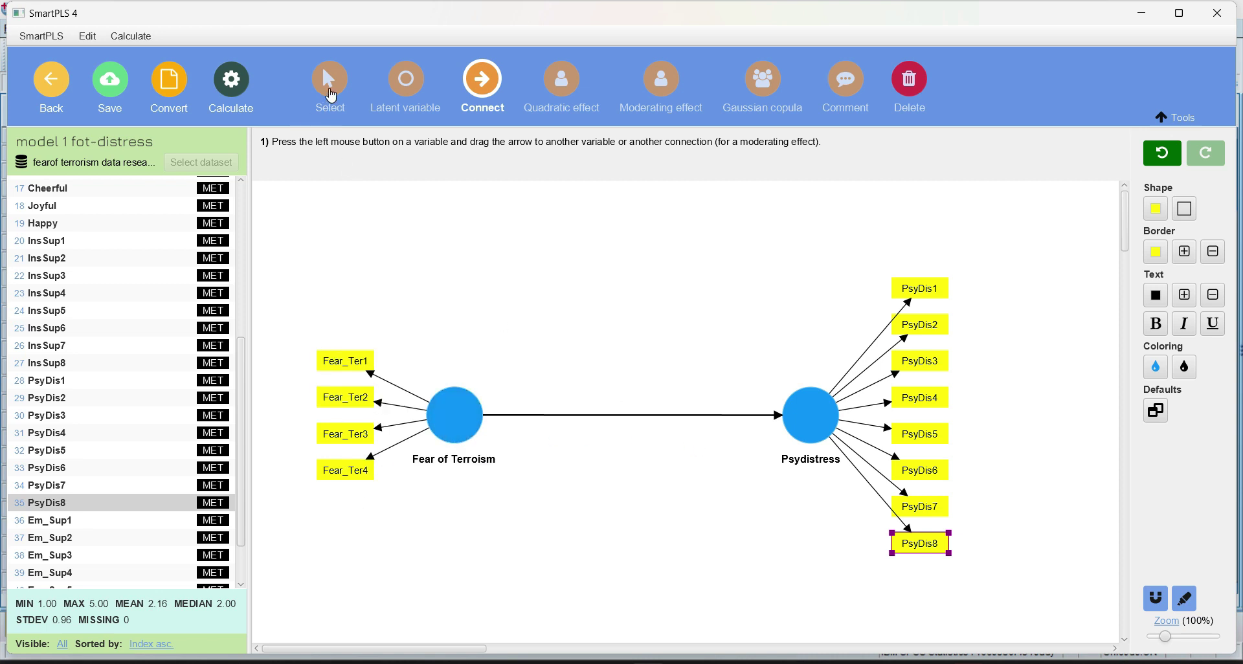
click(331, 95)
drag(453, 415, 463, 315)
- Zoom the diagram out and select the distressed indicator item
click(287, 333)
scroll(287, 333, down, 2)
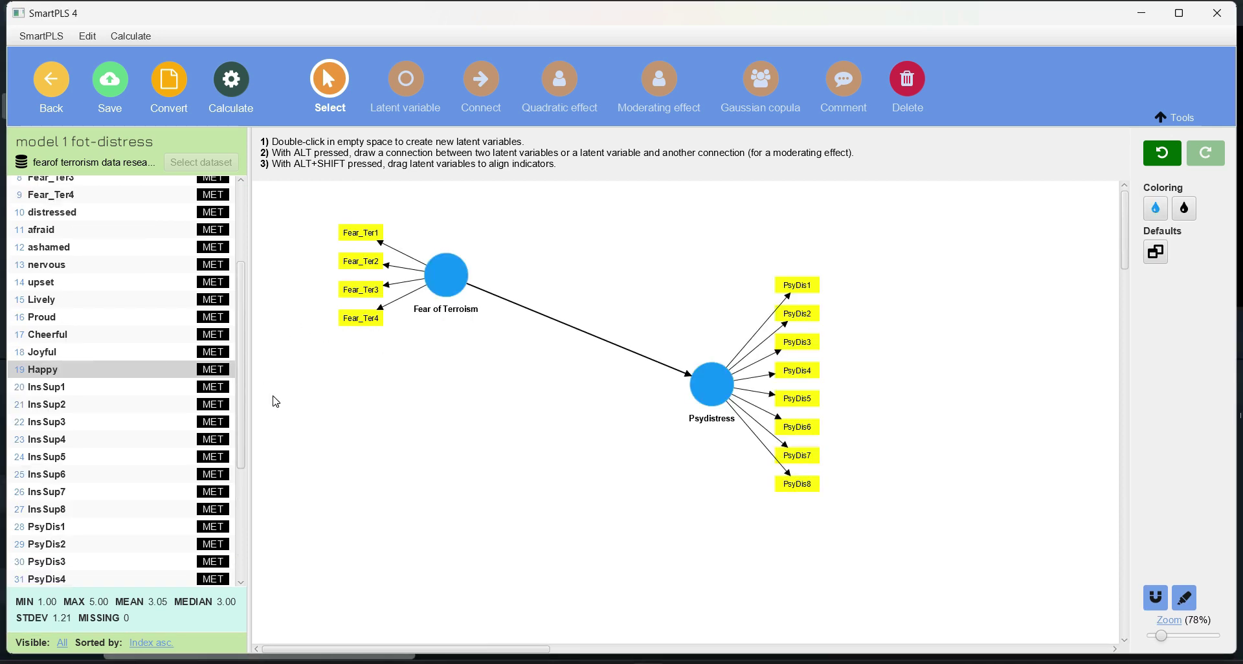
click(48, 216)
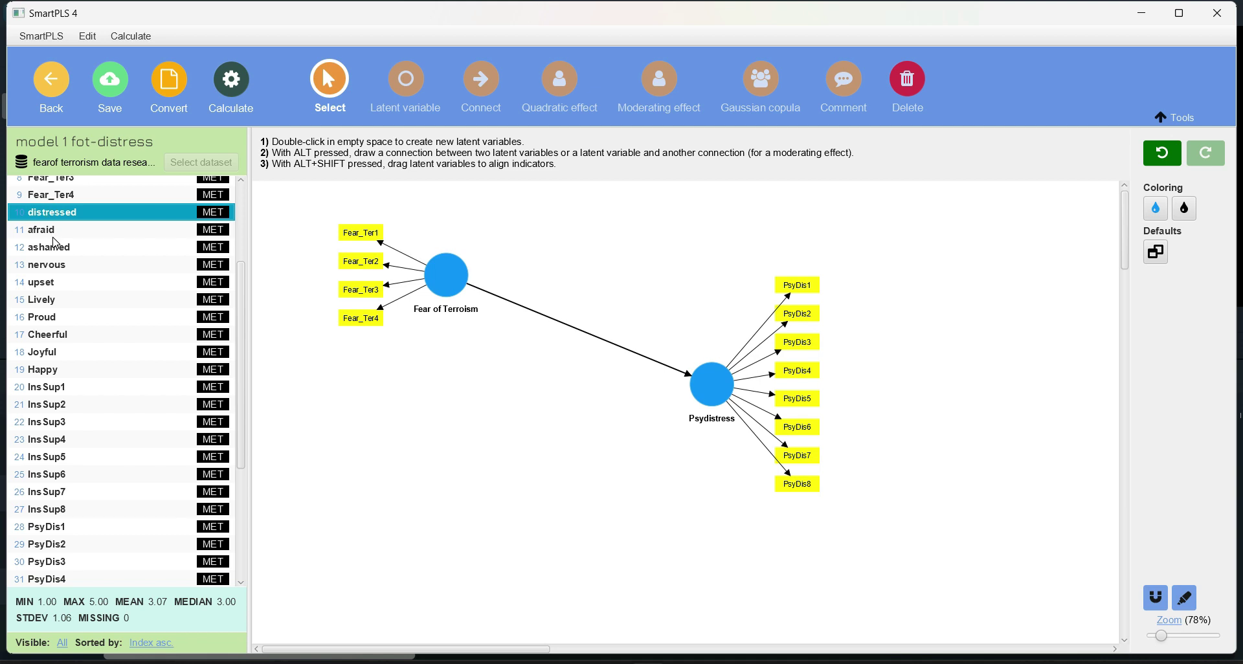
- Create a Negative Affect construct from the items distressed through upset
shift+click(52, 287)
drag(57, 242, 446, 390)
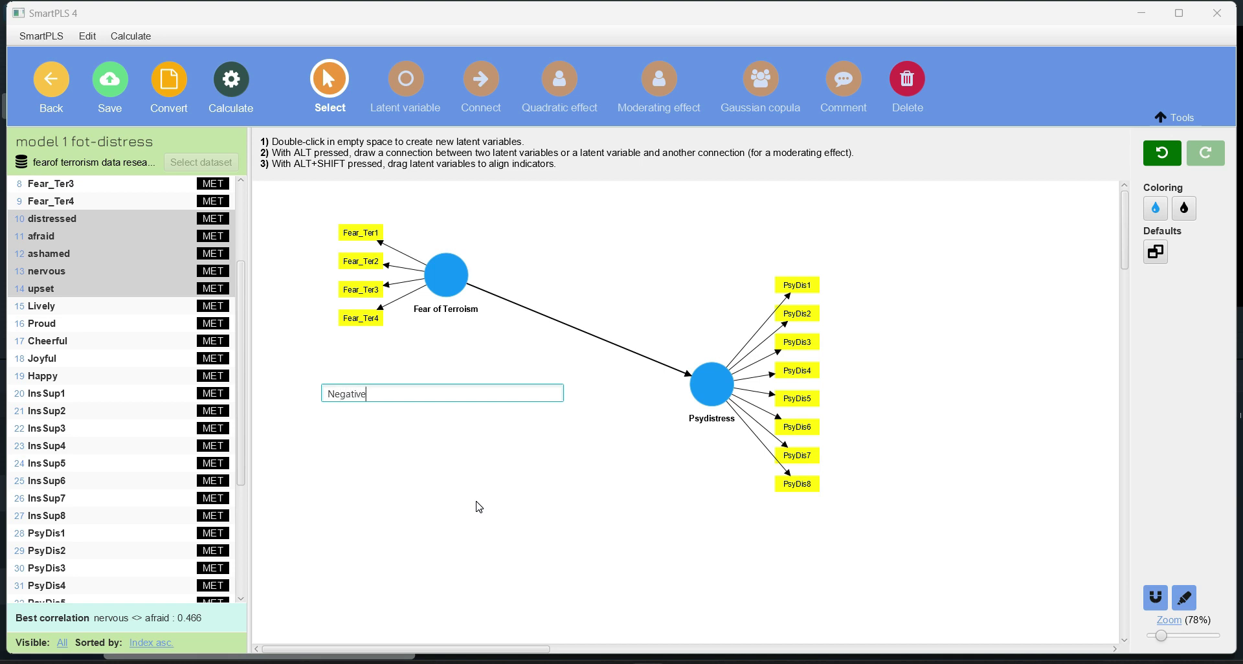
key(Return)
- Put Negative Affect's indicators on its left and create a construct from items Lively through Happy
drag(443, 387, 452, 412)
click(1156, 223)
drag(42, 300, 467, 509)
key(BackSpace)
key(BackSpace)
key(BackSpace)
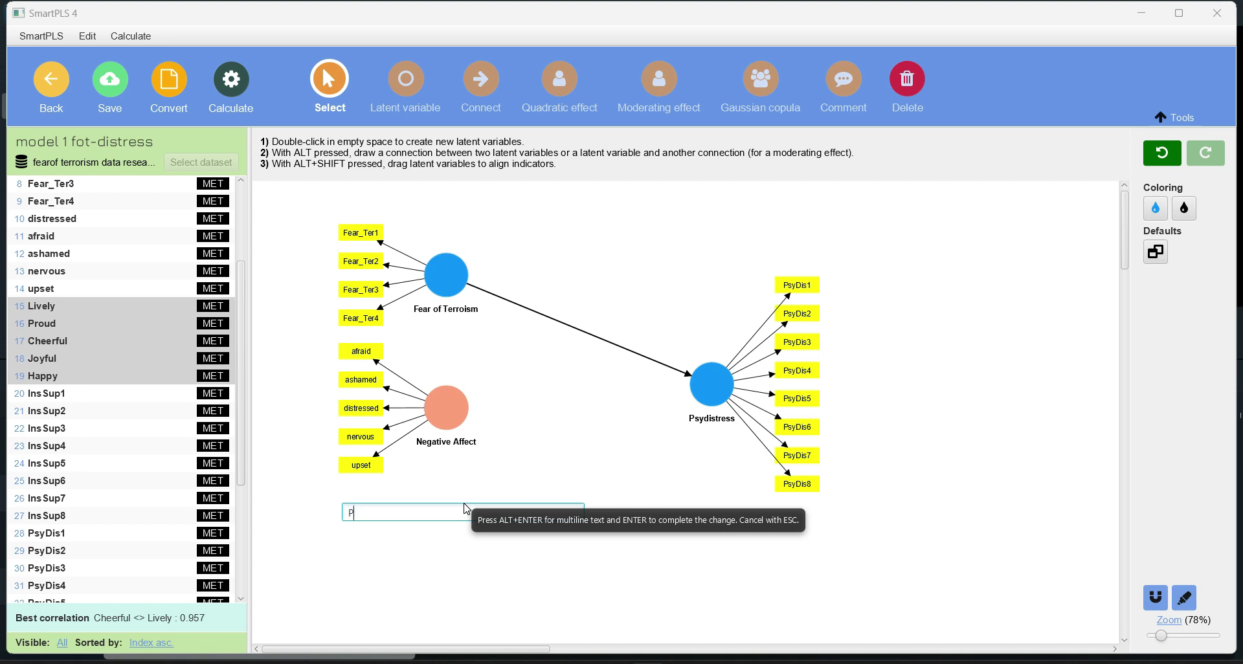
- Name the construct Positive Affect and place it below Negative Affect, indicators on the left
key(Return)
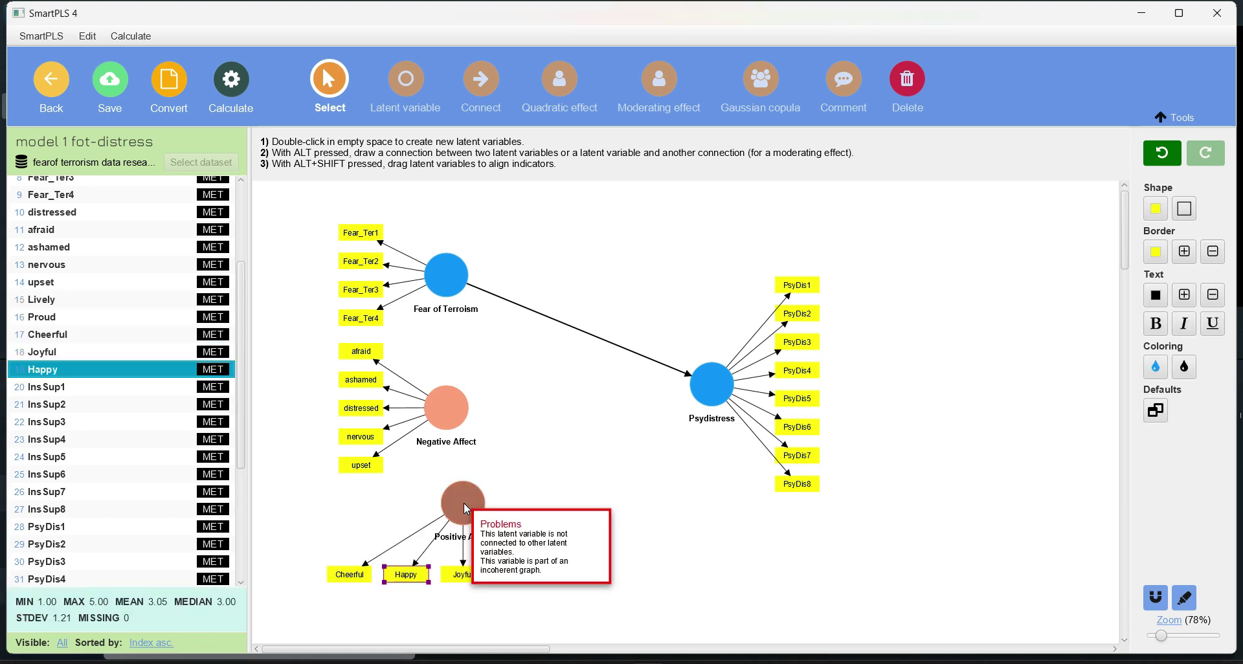
drag(463, 503, 442, 524)
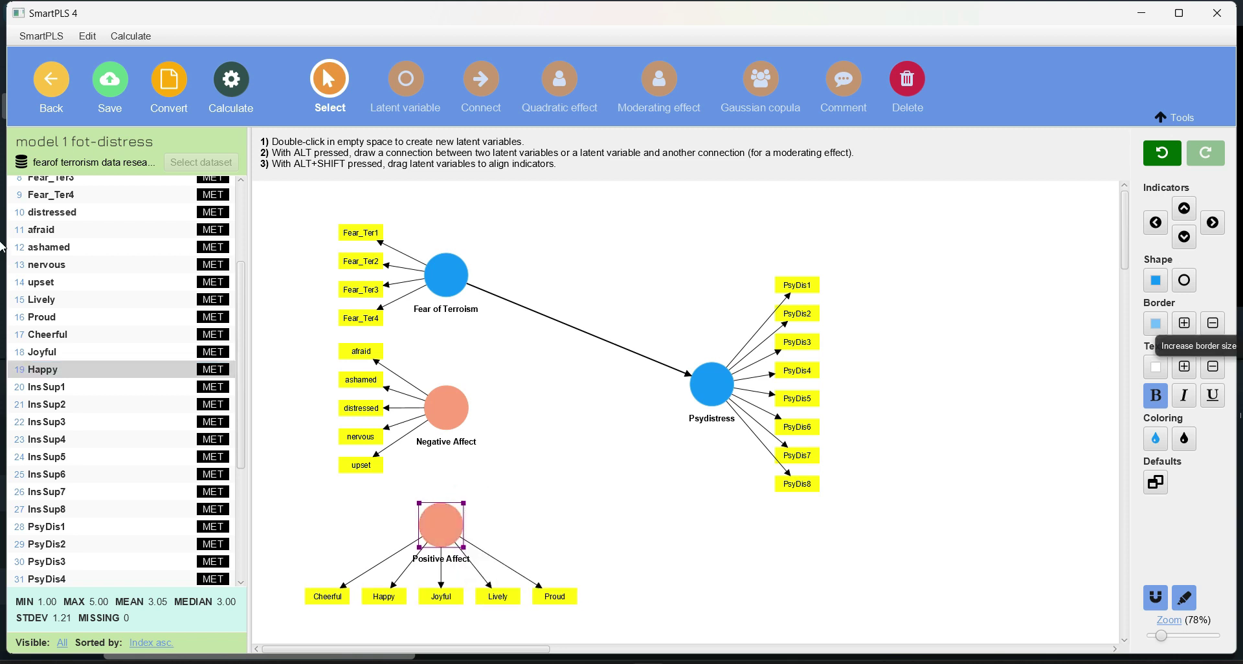
click(1155, 223)
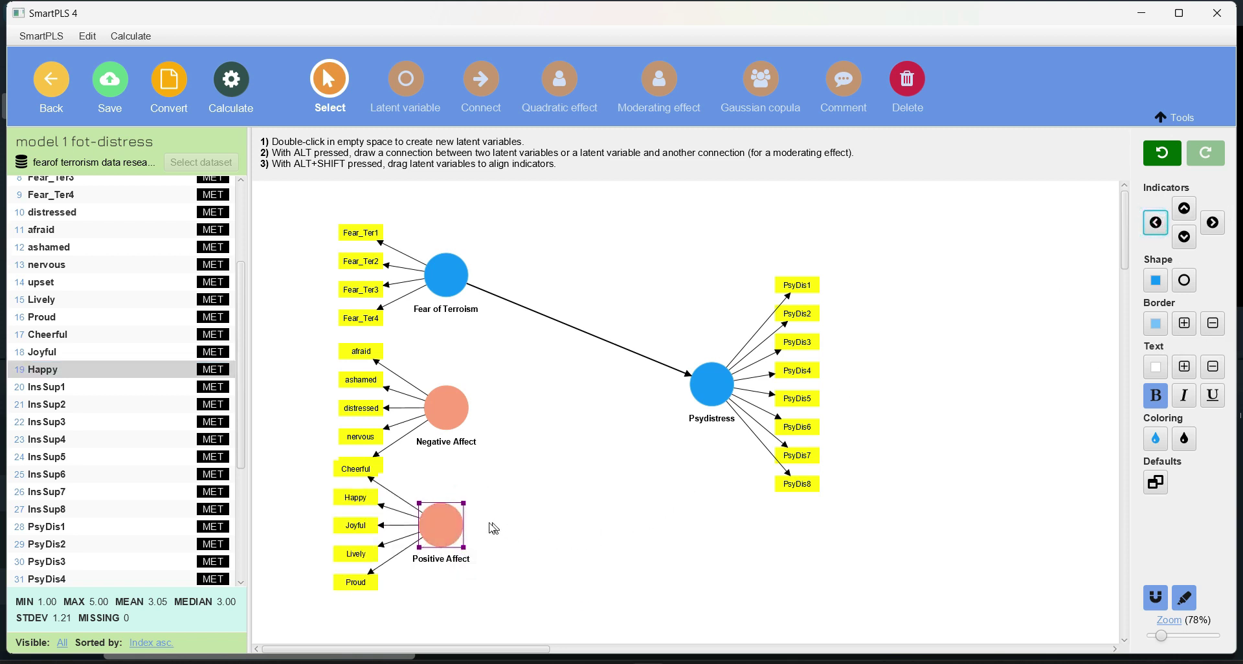
drag(448, 527, 457, 549)
drag(1166, 643, 1164, 643)
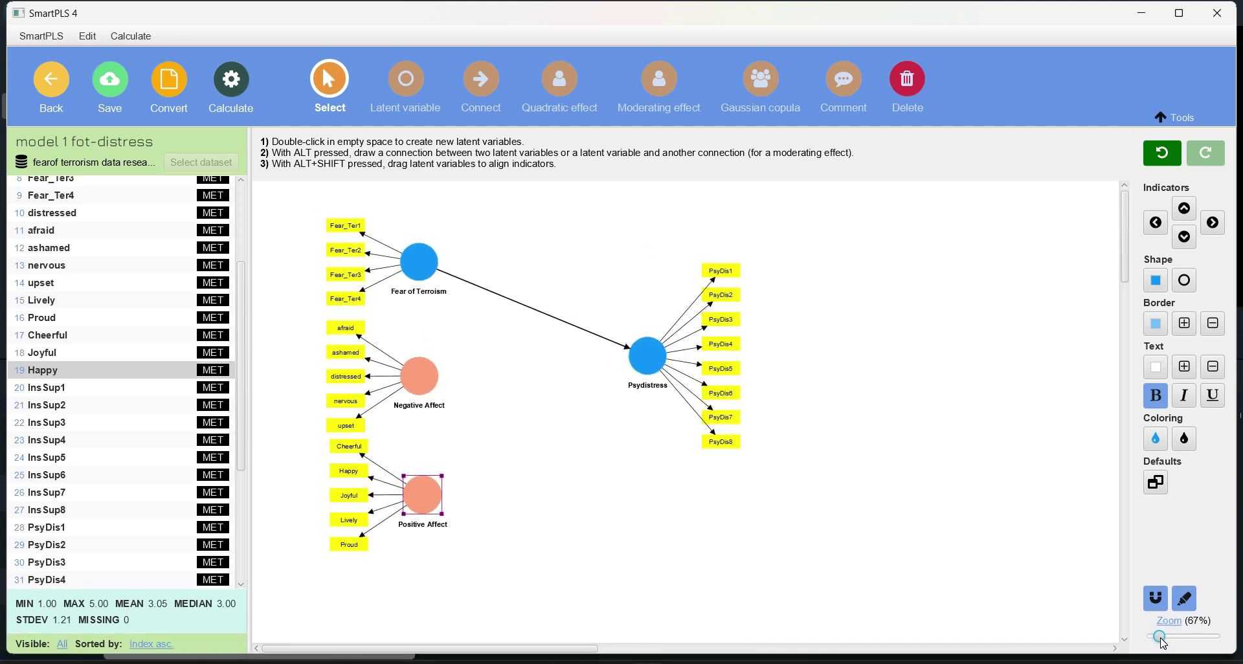
drag(441, 500, 434, 503)
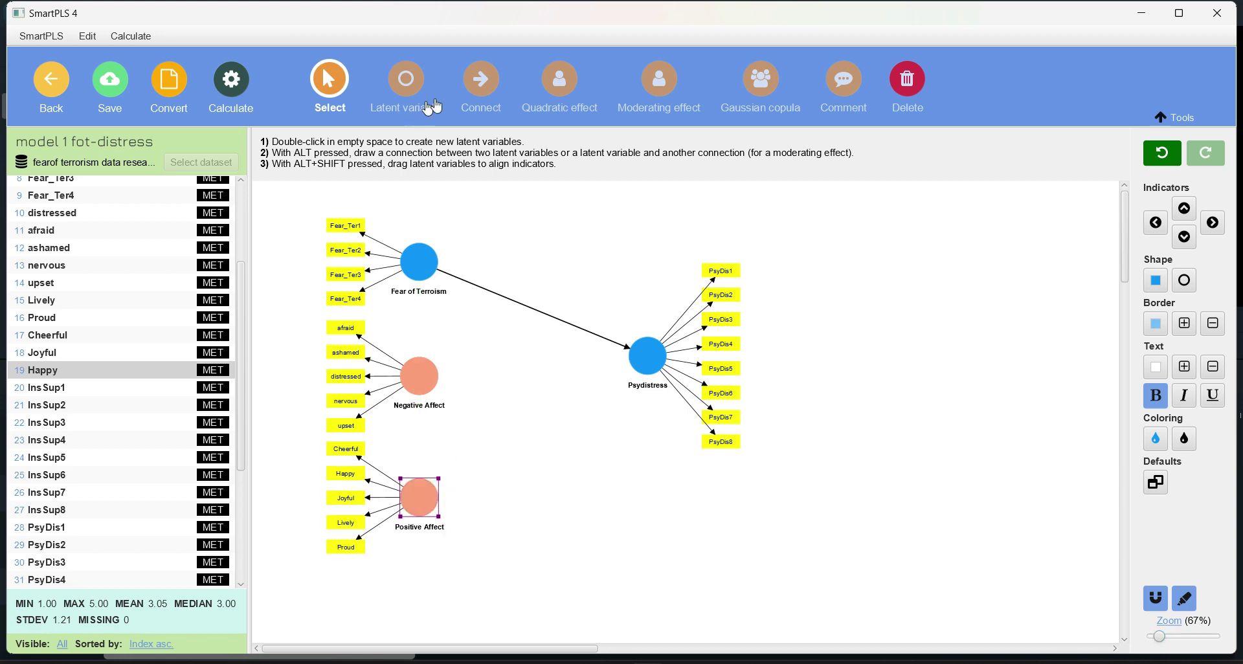
drag(1164, 643, 1167, 641)
scroll(847, 533, down, 1)
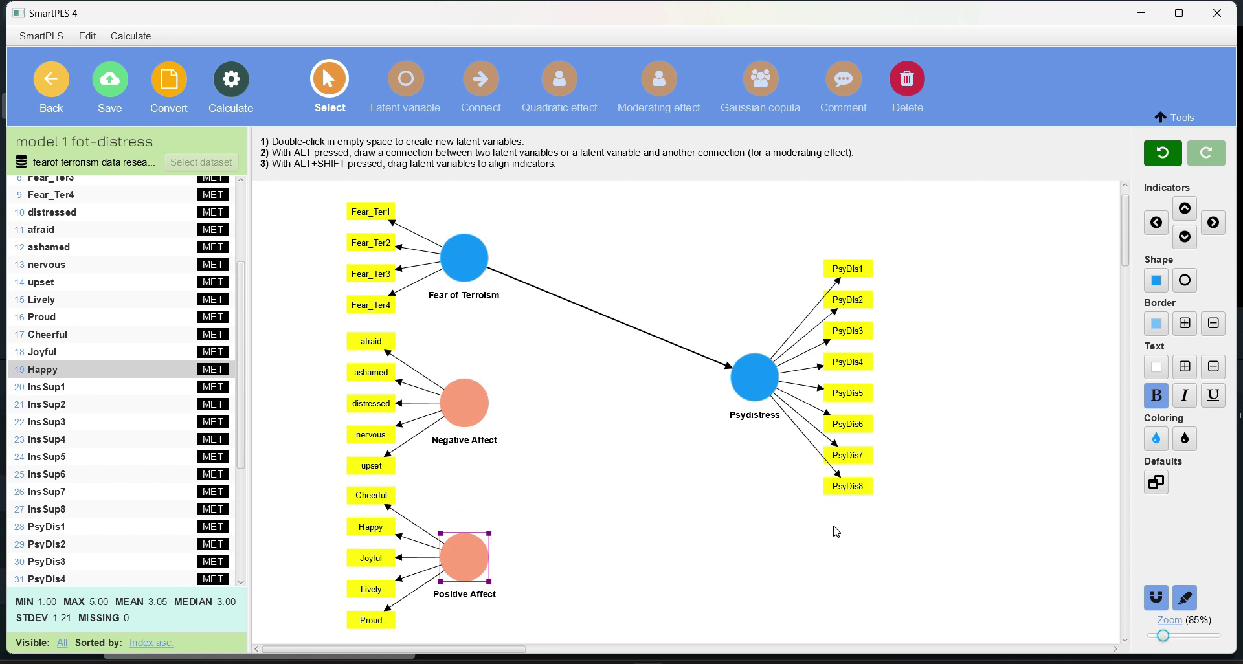
- Draw paths from Negative Affect and Positive Affect to Psydistress, then nudge Psydistress down-right
click(471, 98)
drag(464, 403, 753, 378)
drag(463, 558, 753, 379)
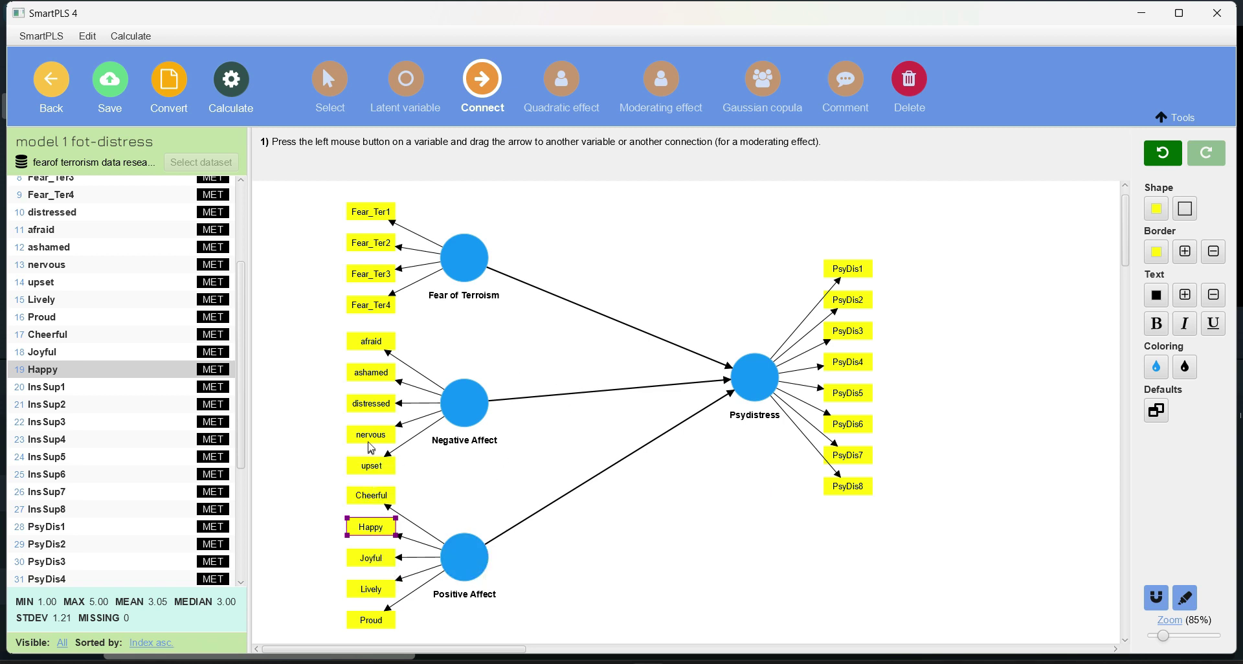
click(368, 402)
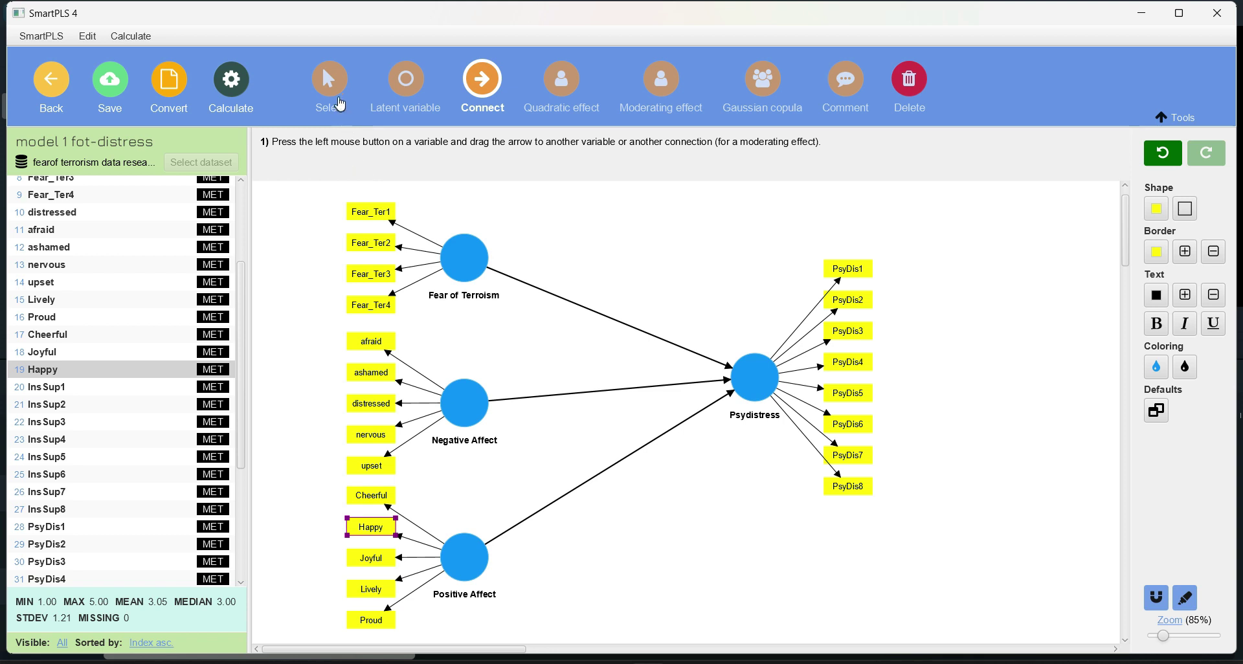
click(329, 81)
drag(778, 389, 784, 410)
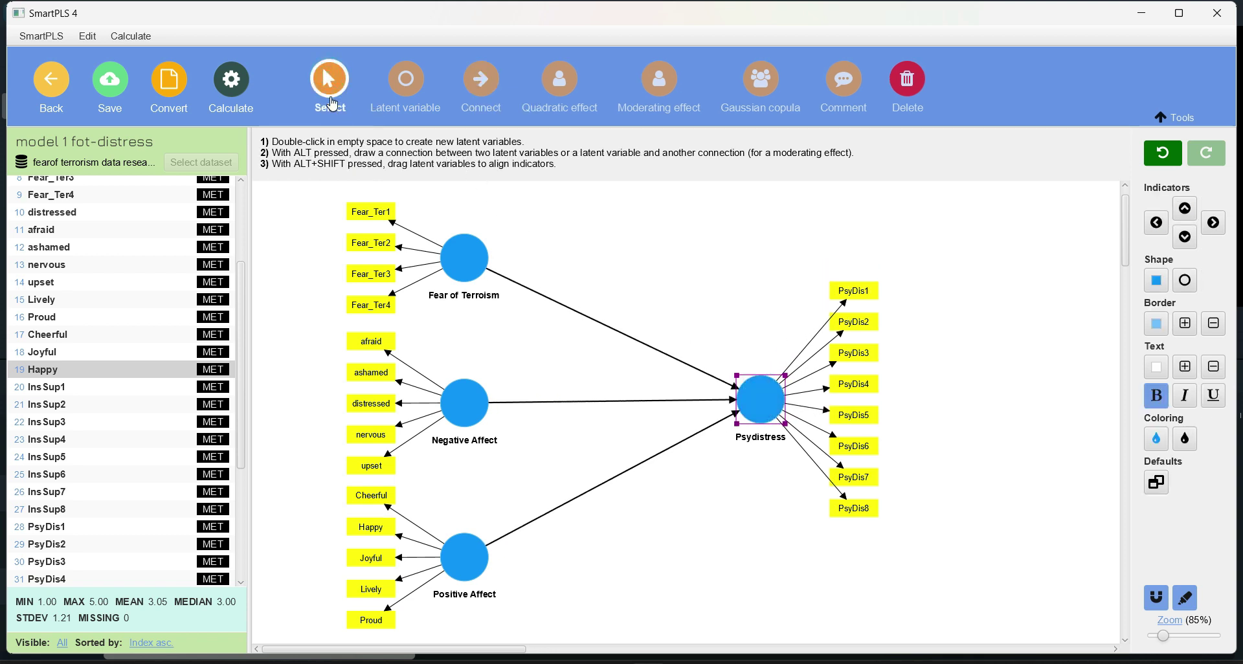